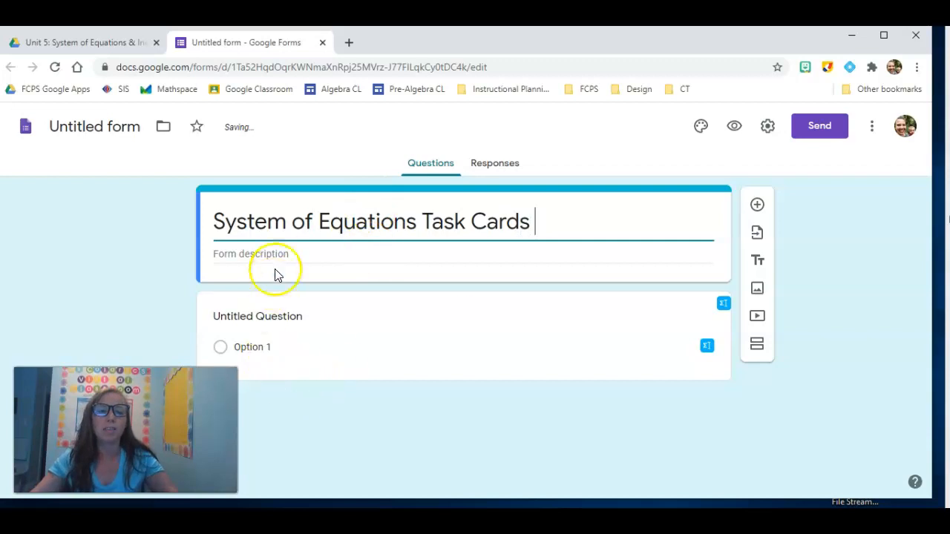
Enter the form description "Please answer each of the follow questions and make sure to not use any spaces and put ( ) around the ordered pair.".
left_click(277, 256)
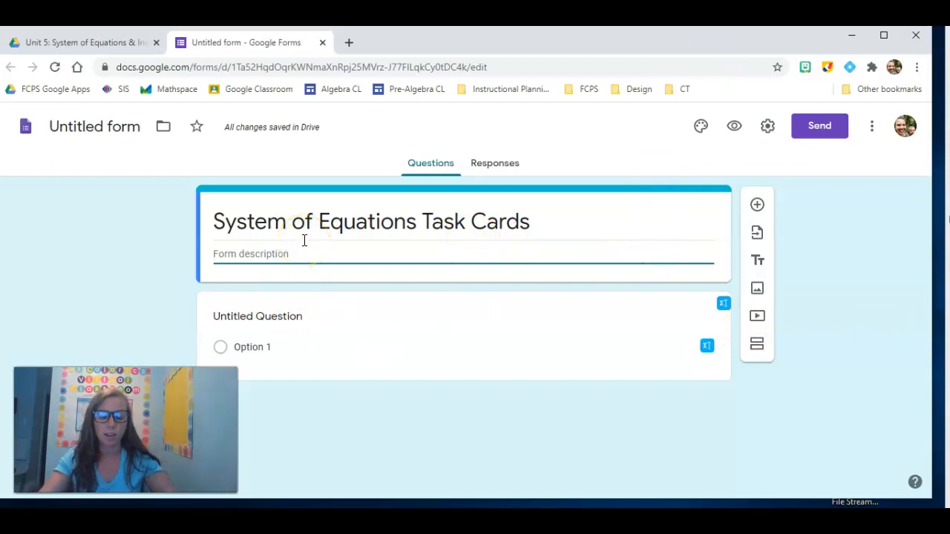
type("Please answer each of the")
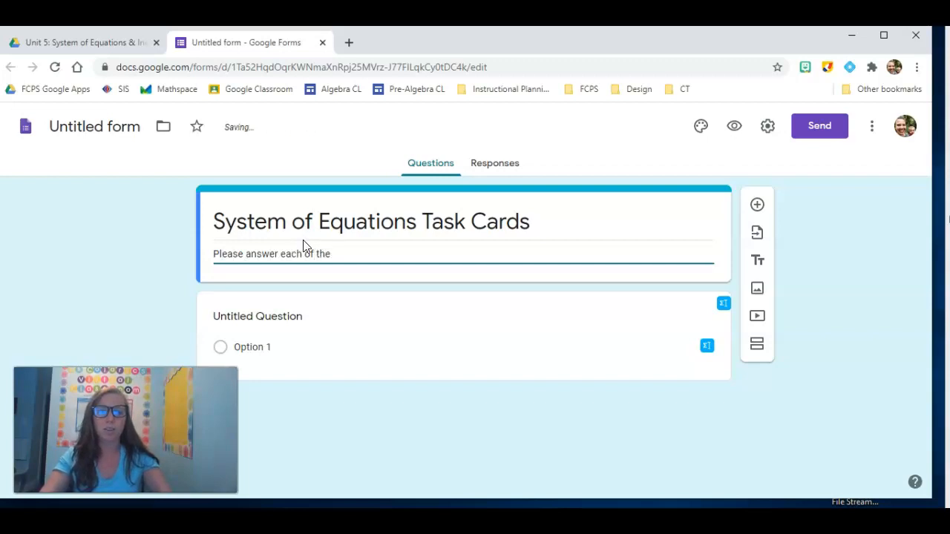
type(" follow questions and")
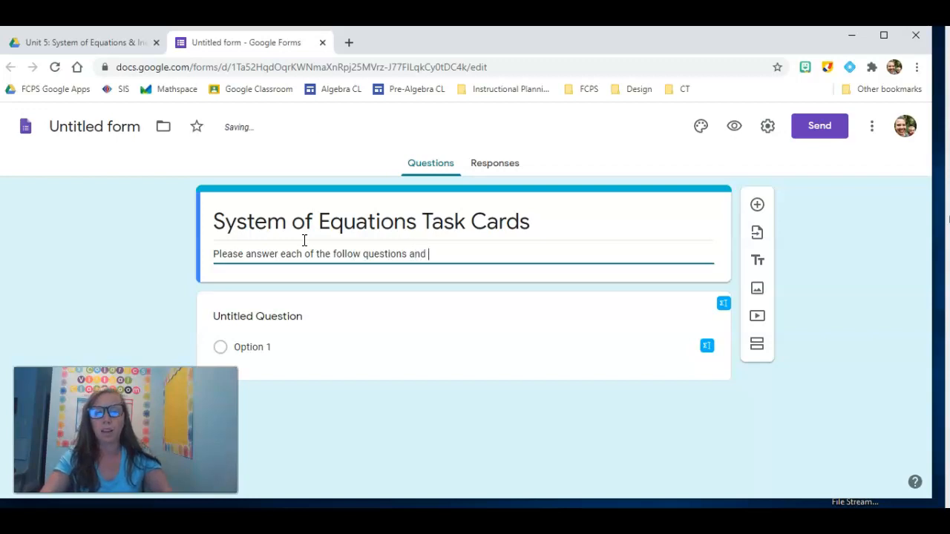
type(" make sure to have")
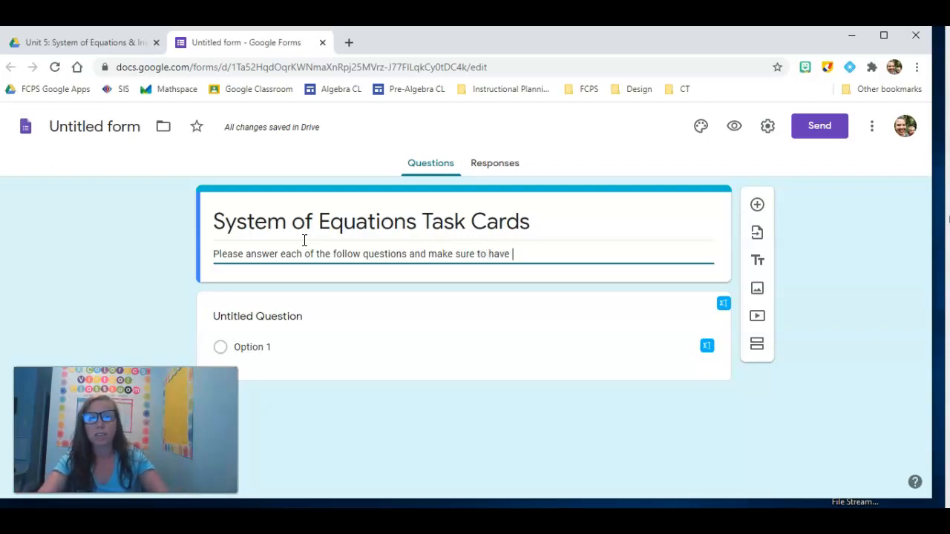
type("use any s")
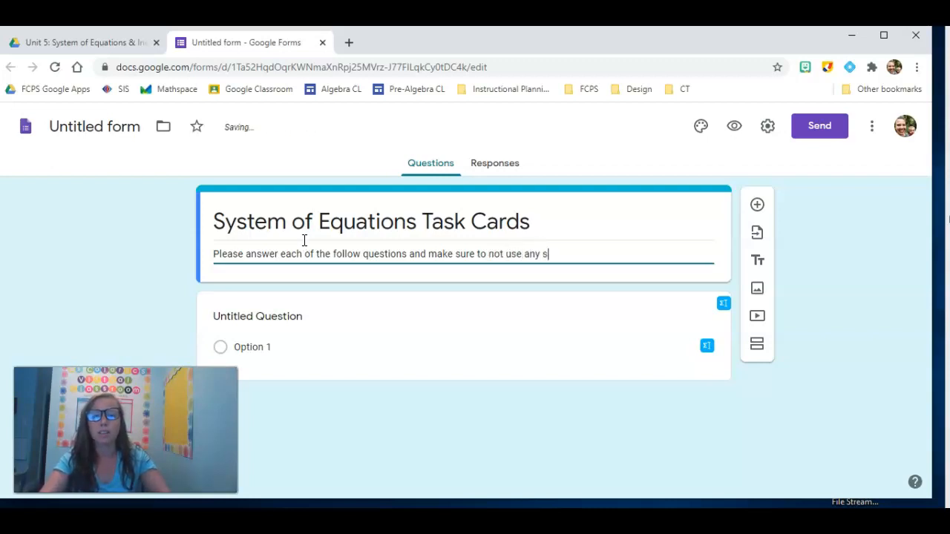
type("paces and")
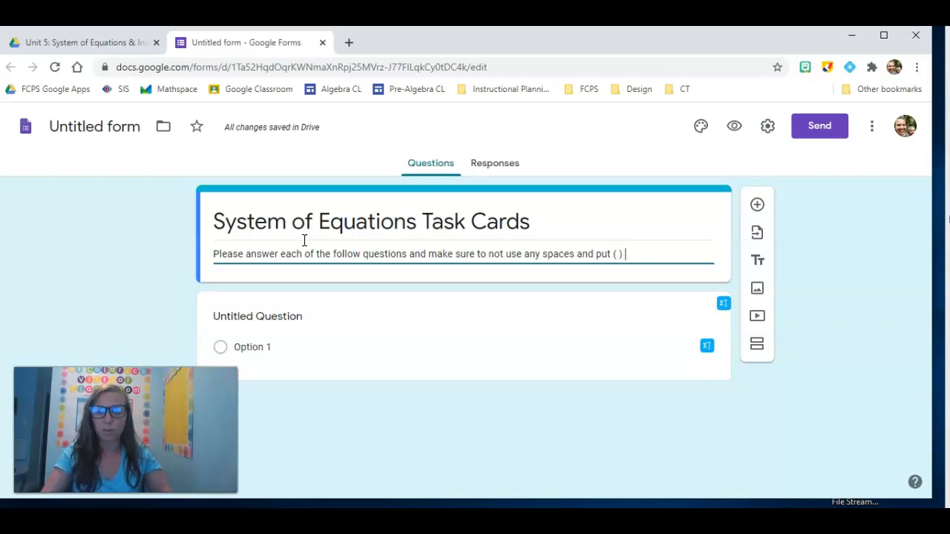
type(" put ( ) a")
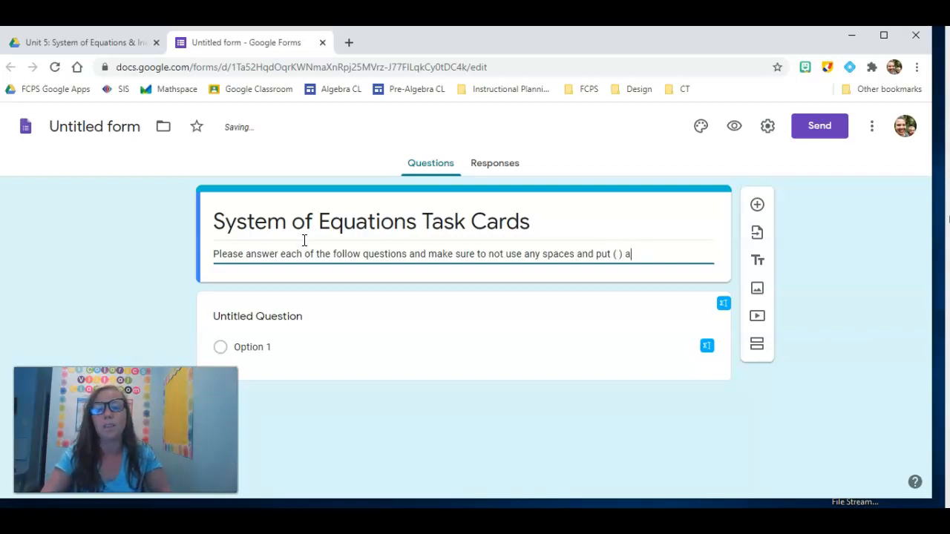
type("nound the ordered pair.")
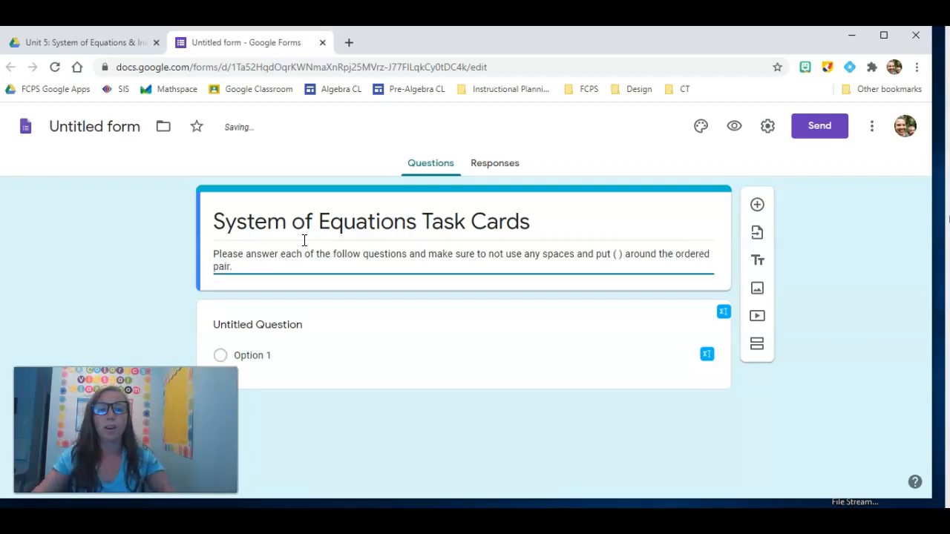
Turn the untitled question into a required short-answer question titled "First Name".
left_click(290, 323)
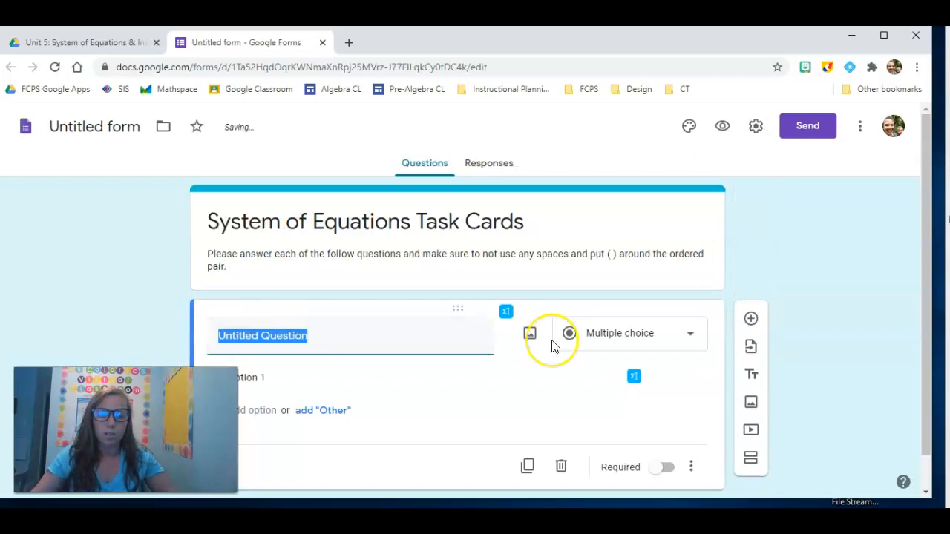
type("n")
key("BackSpace")
type("Na")
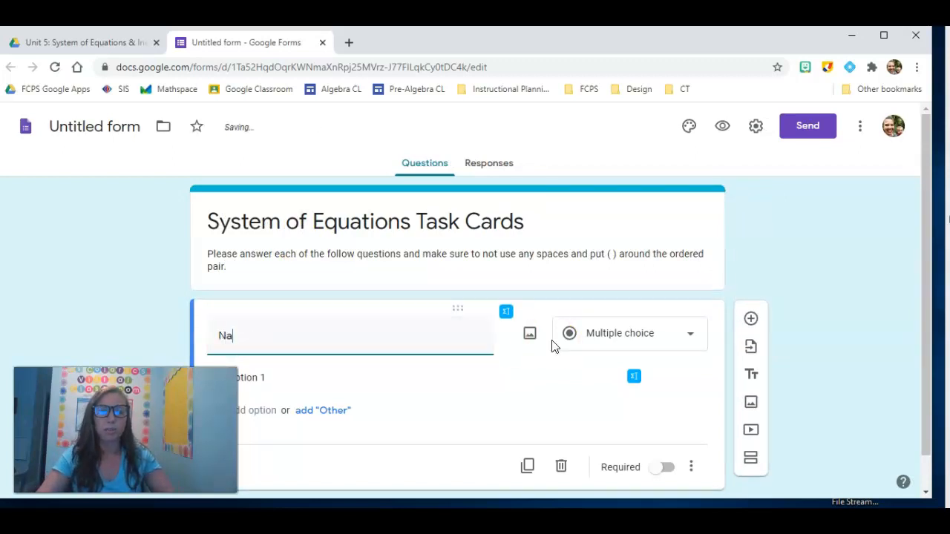
key("BackSpace")
type("Fur")
key("BackSpace")
key("BackSpace")
type("irst Name")
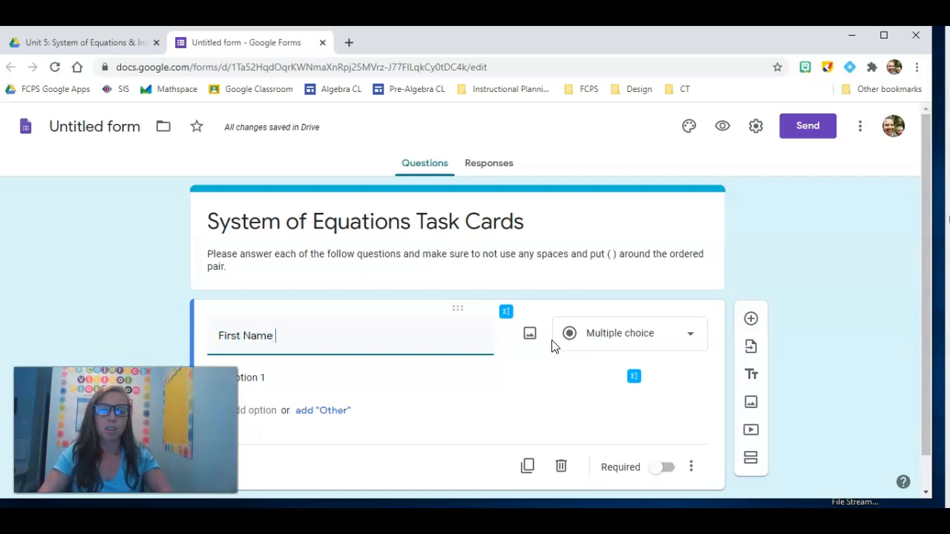
left_click(660, 449)
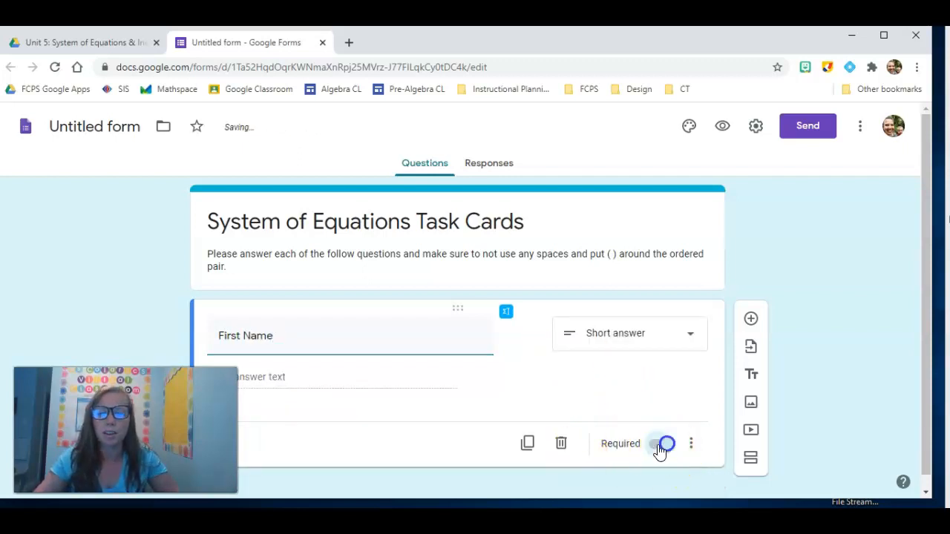
Duplicate the First Name question and retitle the copy "Last Name".
left_click(527, 444)
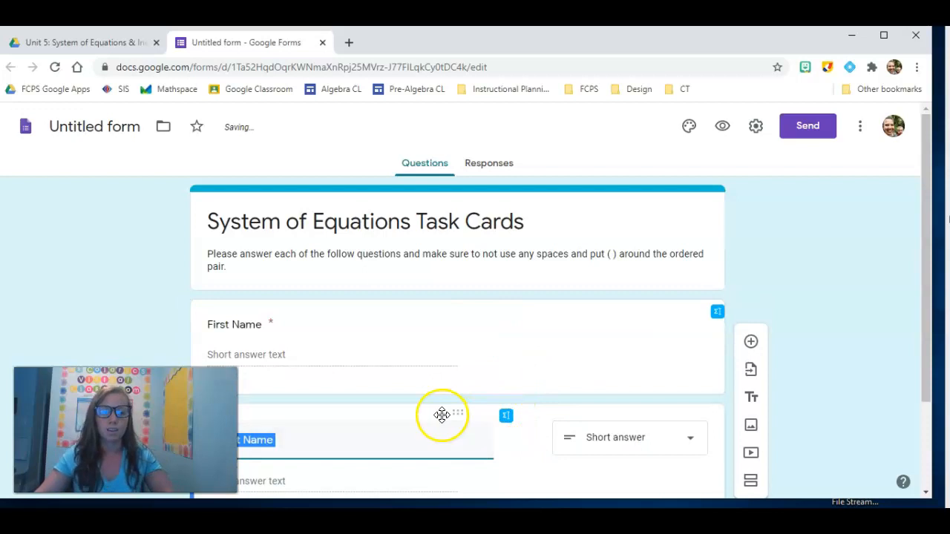
type("Last Name")
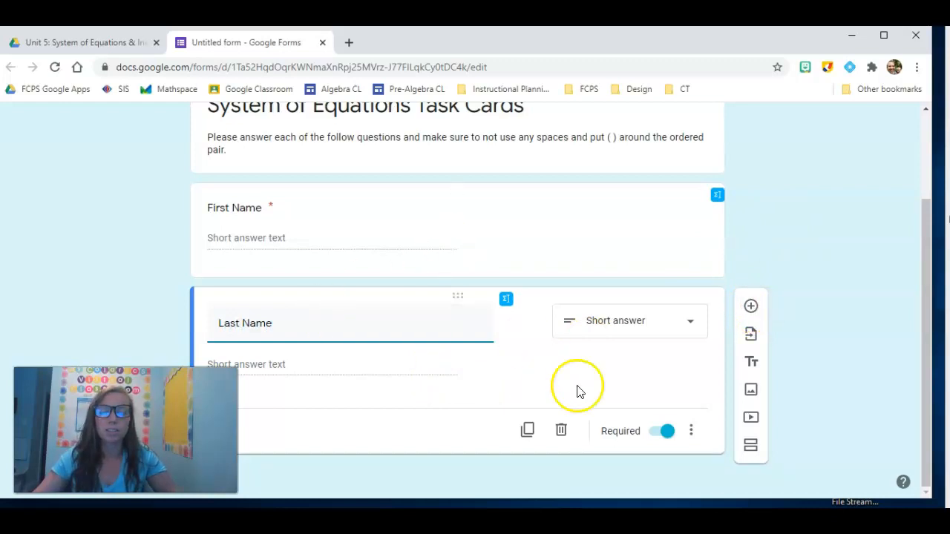
Add a question titled "Class Period" after Last Name and set its type to Dropdown.
scroll(577, 390, "up", 2)
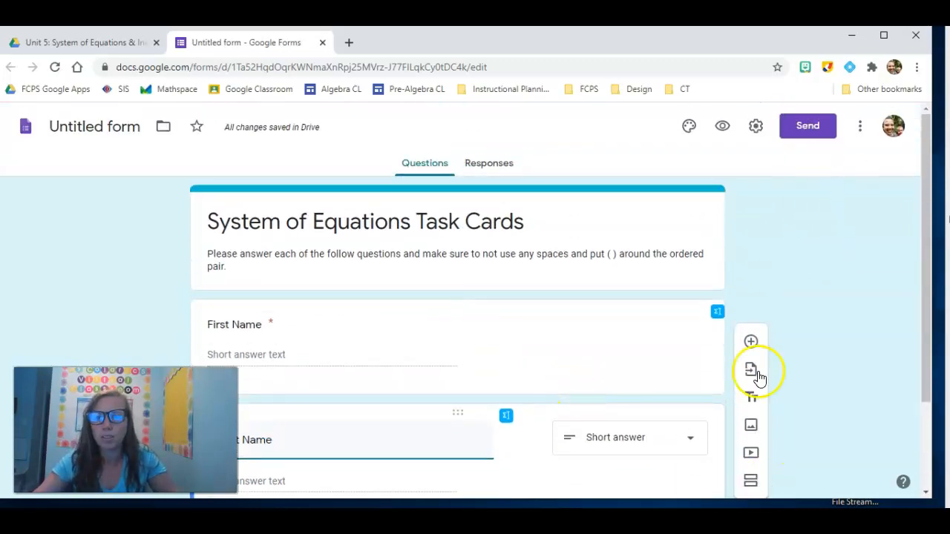
scroll(758, 379, "down", 2)
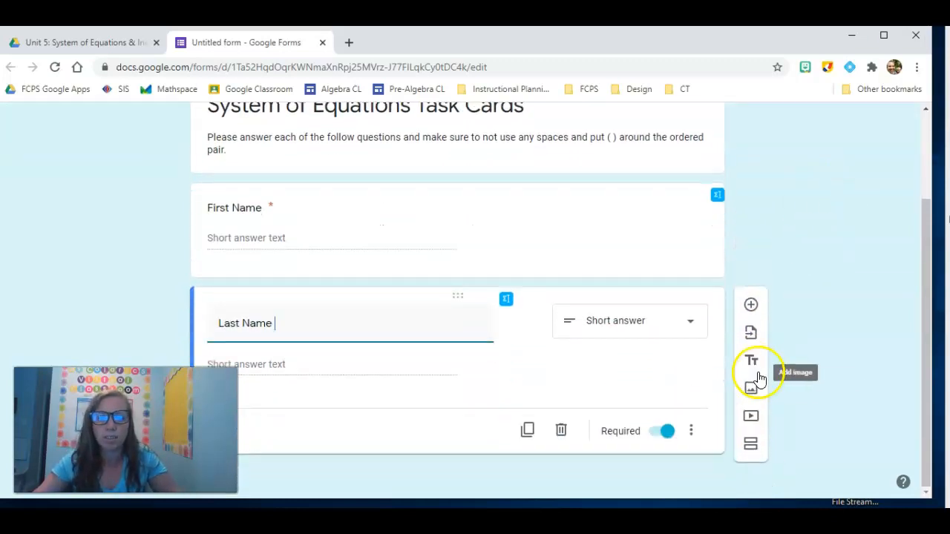
left_click(750, 311)
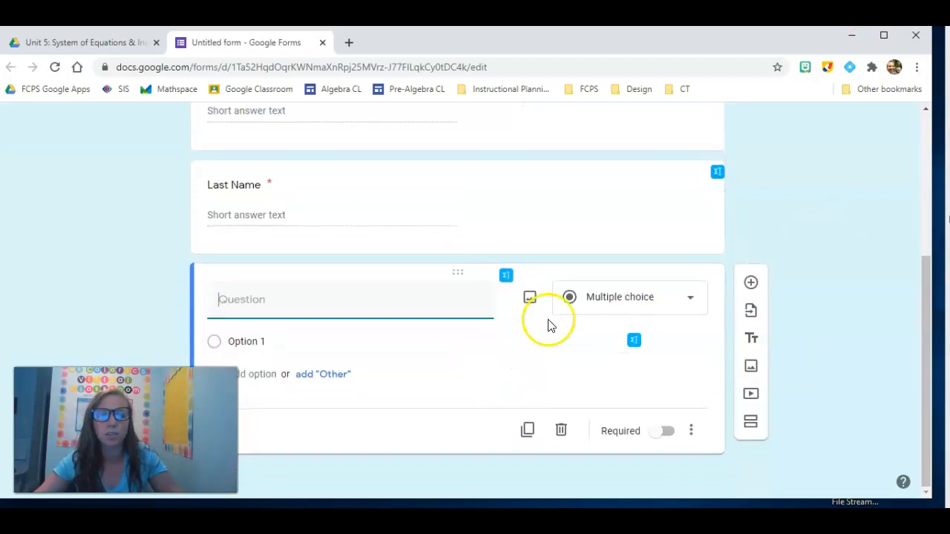
type("Class Period")
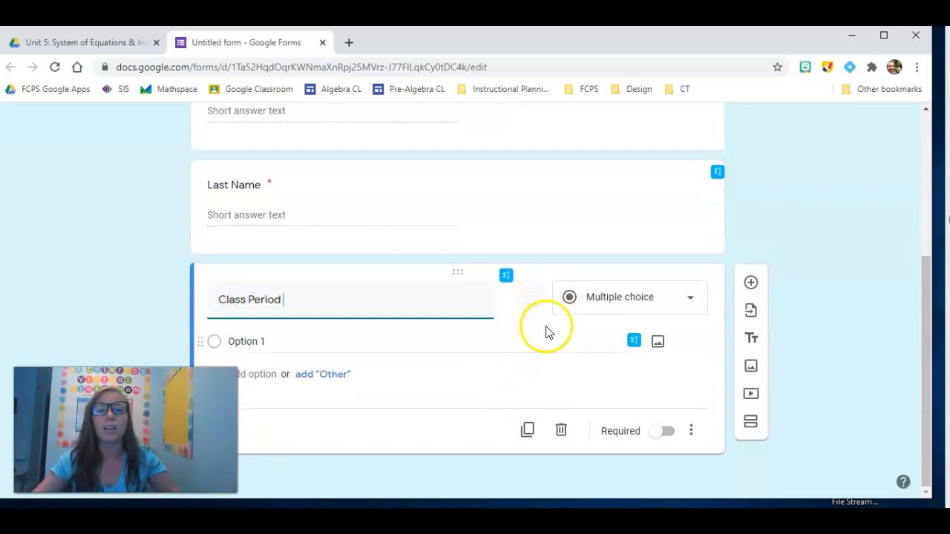
left_click(626, 299)
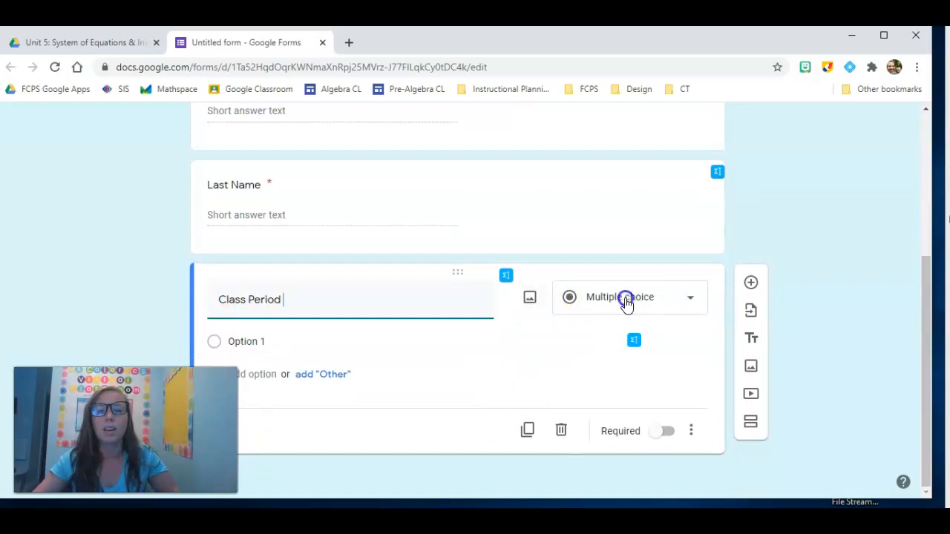
left_click(628, 295)
List 1 through 7 as the Class Period options, without a spare eighth one, and make the question required.
left_click(287, 348)
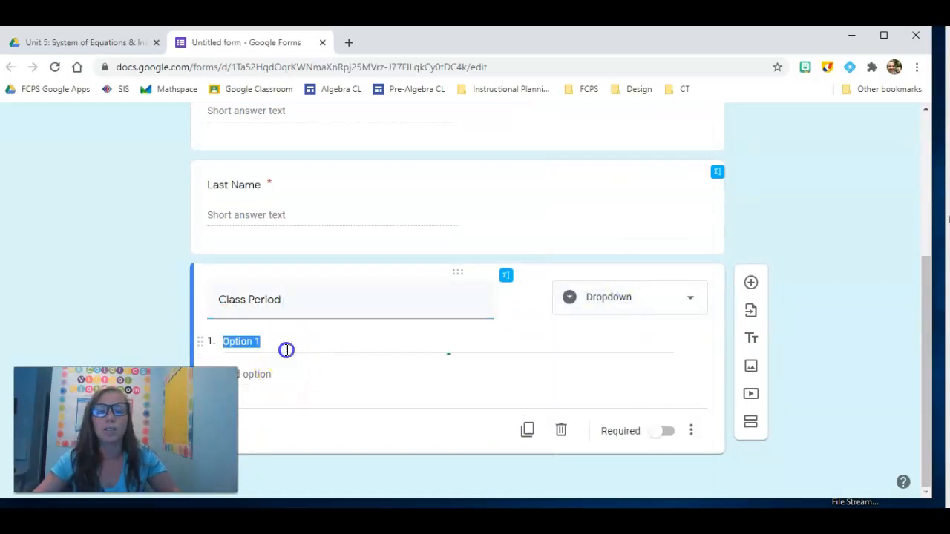
type("1")
key("Return")
type("2")
key("Return")
type("3")
key("Return")
type("4")
key("Return")
type("5")
key("Return")
type("6")
key("Return")
type("7")
key("Return")
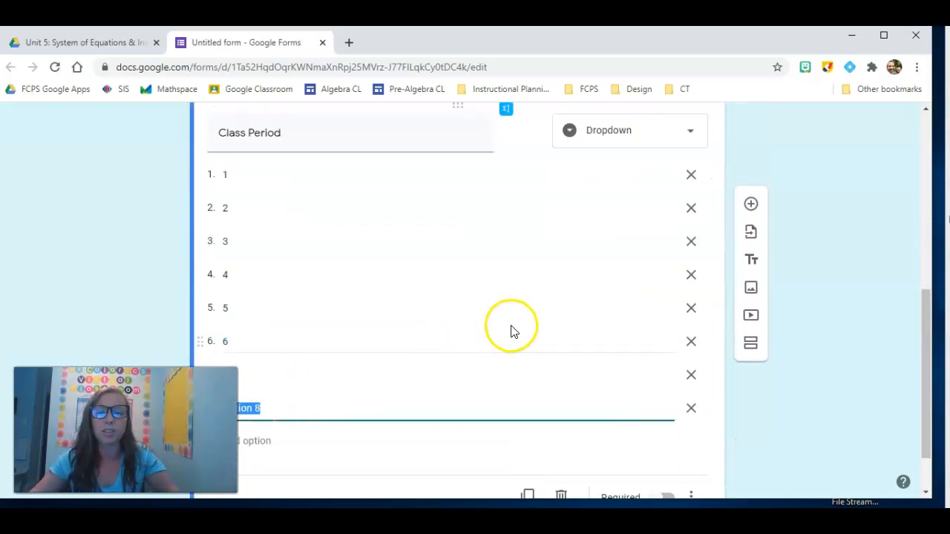
left_click(697, 410)
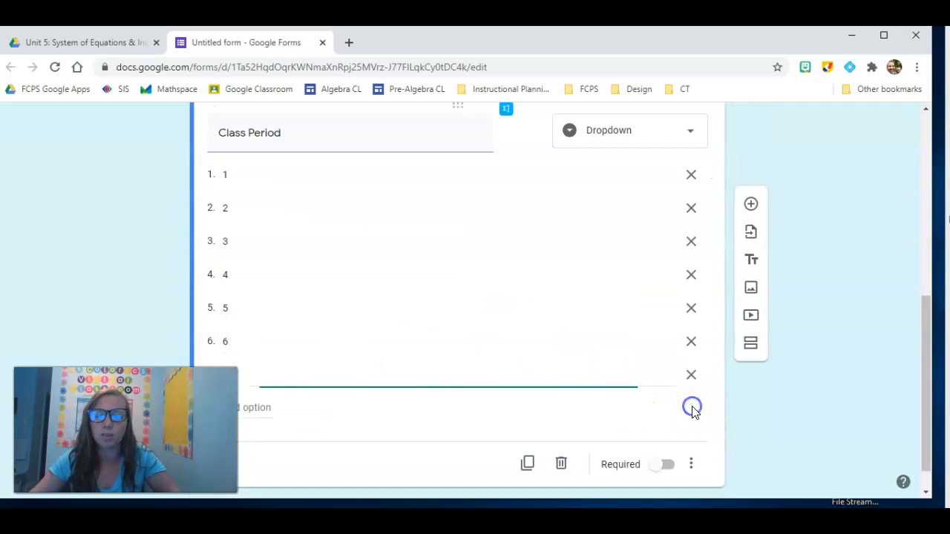
left_click(663, 468)
Start inserting a standalone image after the Class Period question.
scroll(663, 475, "up", 7)
left_click(842, 311)
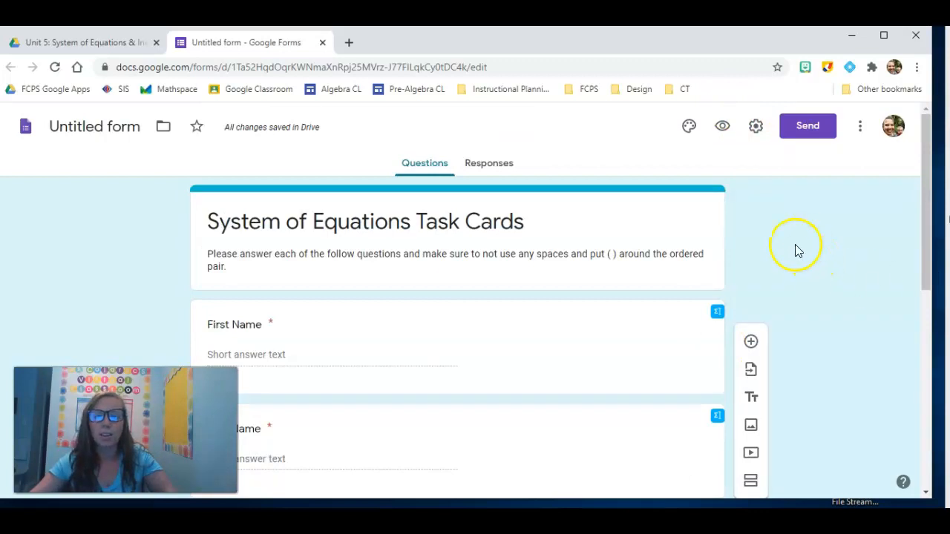
left_click(755, 371)
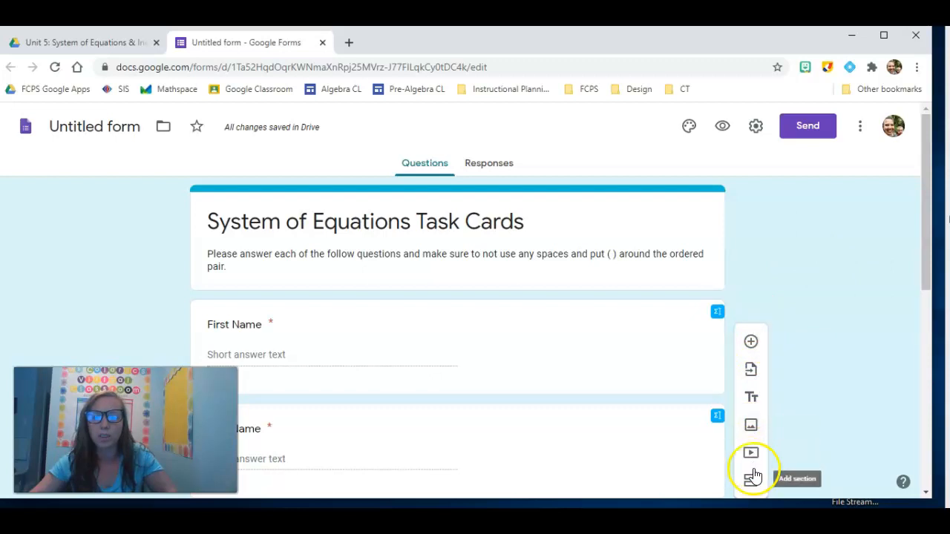
left_click(752, 425)
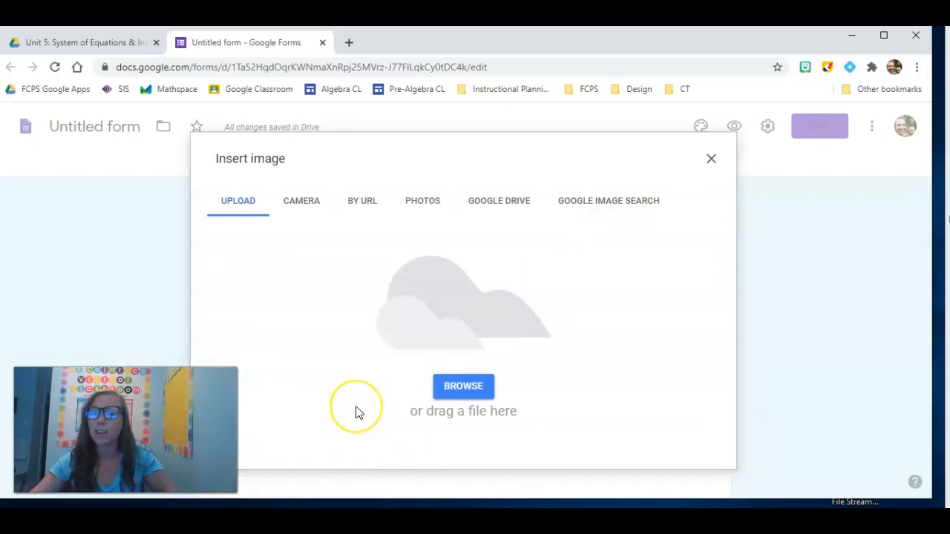
Capture the "Systems of Equations" heading with Snagit and save the capture to the Desktop as the PNG file pic1.
key("Print")
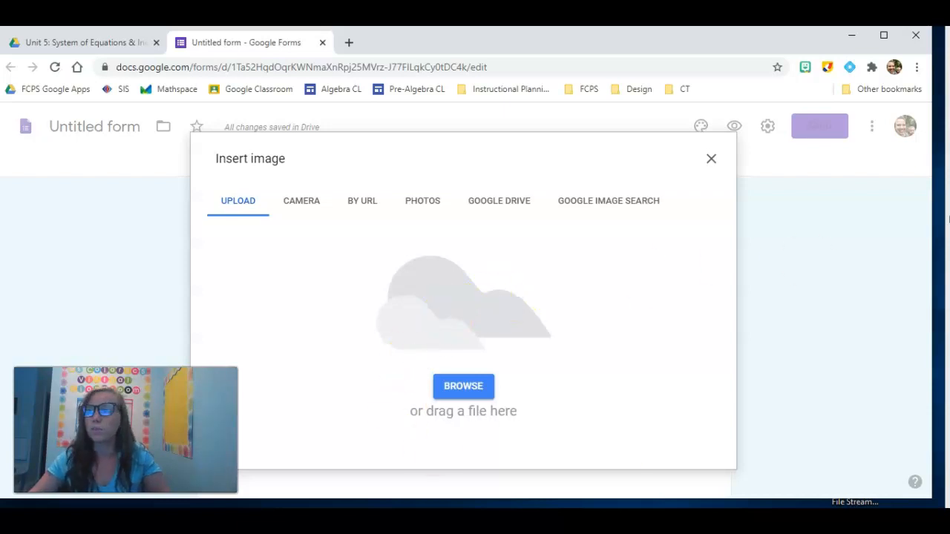
left_click(949, 219)
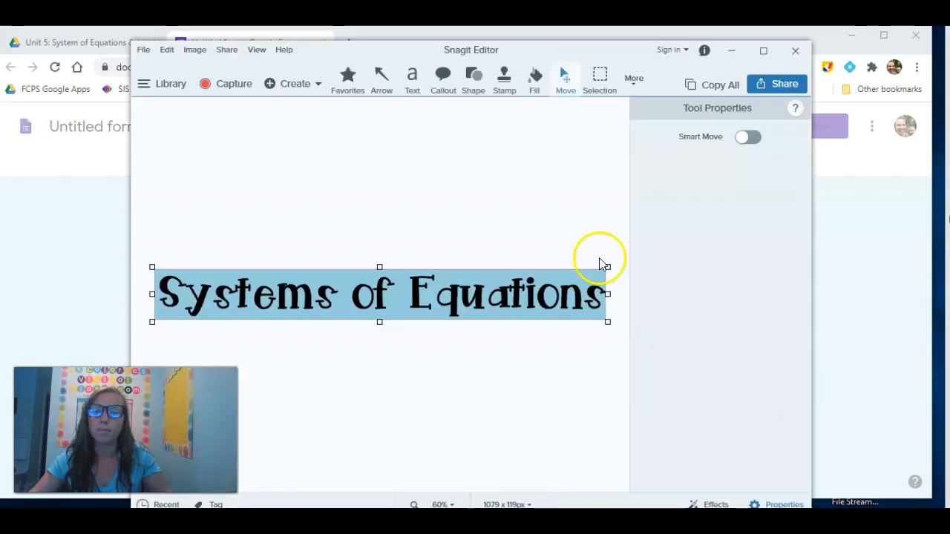
right_click(518, 312)
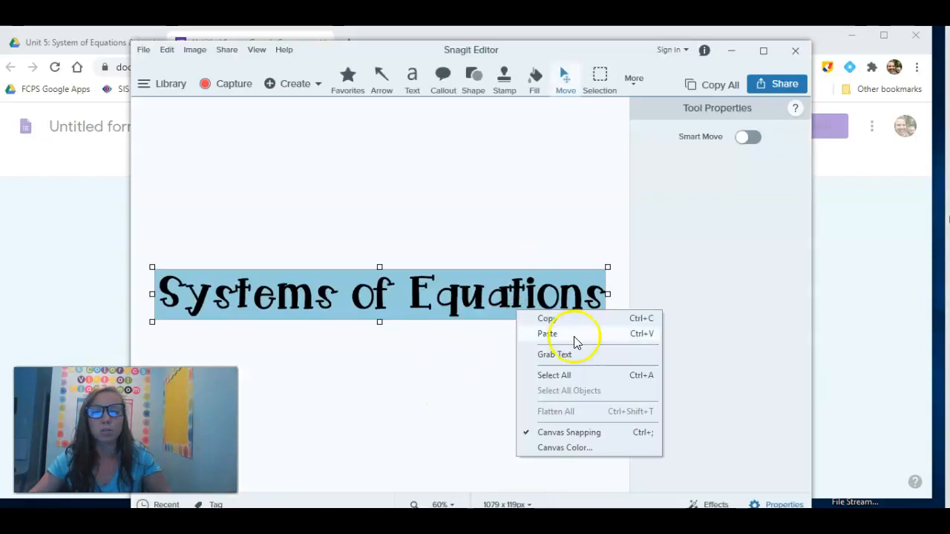
left_click(143, 49)
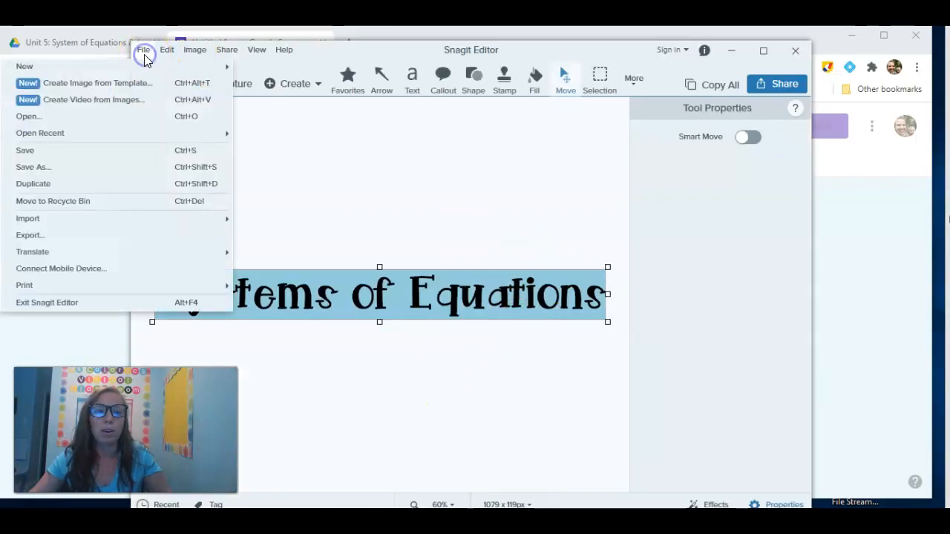
left_click(100, 167)
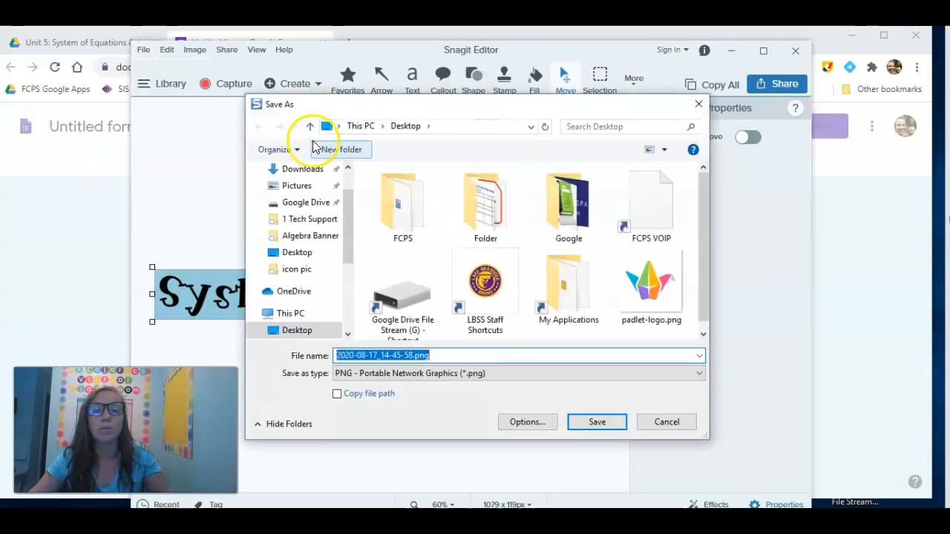
type("pic1")
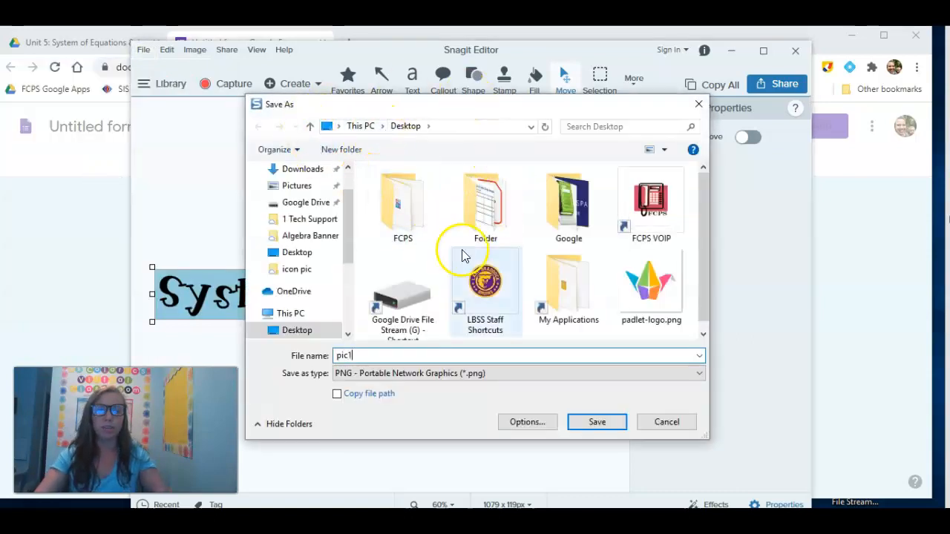
key("Return")
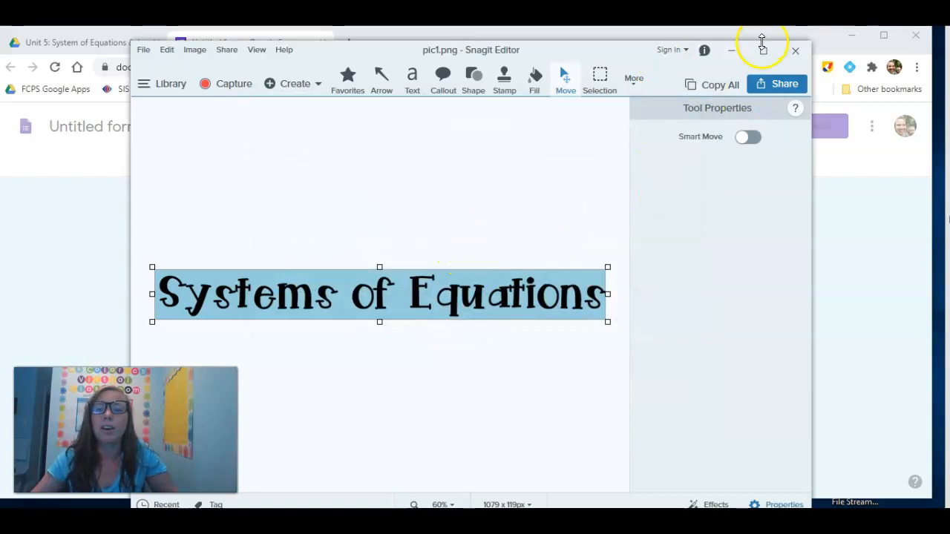
Return to the form's image upload and insert pic1.png from the Desktop.
left_click(731, 53)
left_click(482, 388)
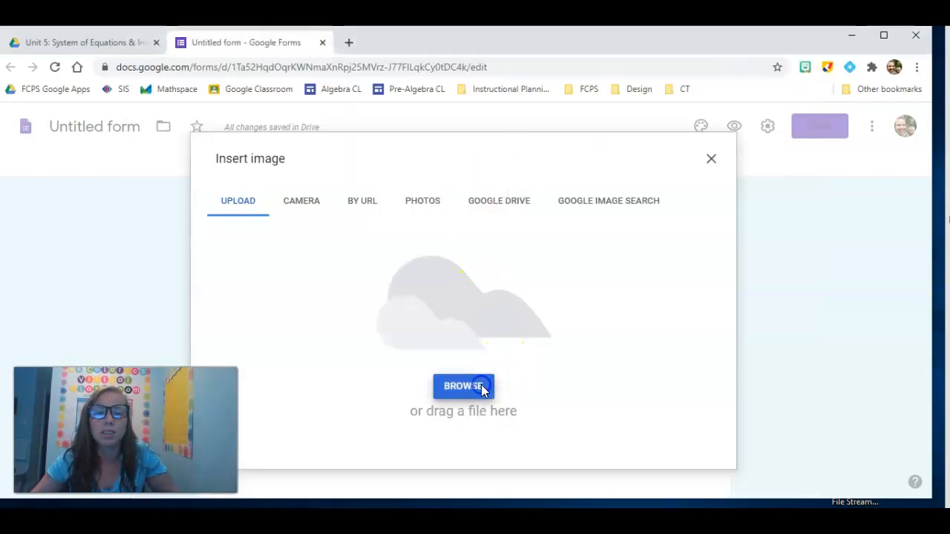
left_click(162, 236)
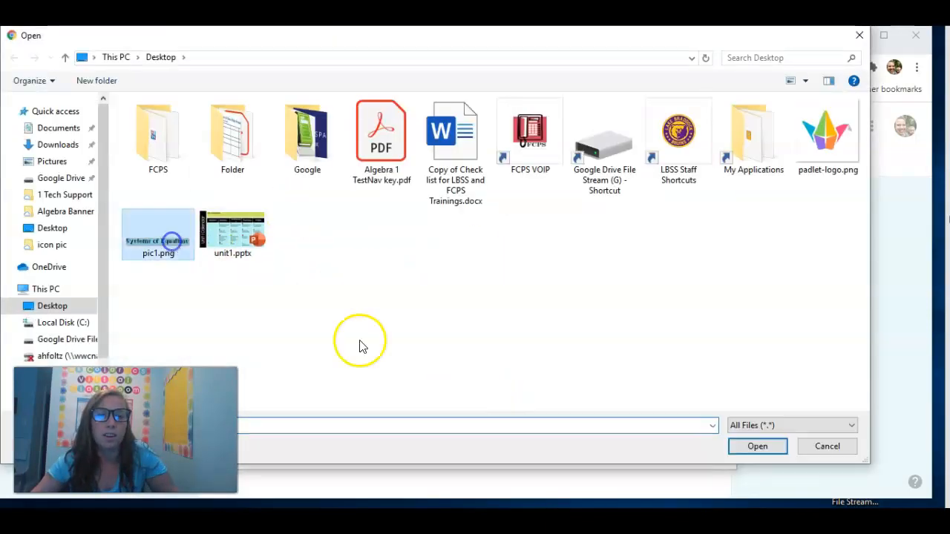
left_click(750, 450)
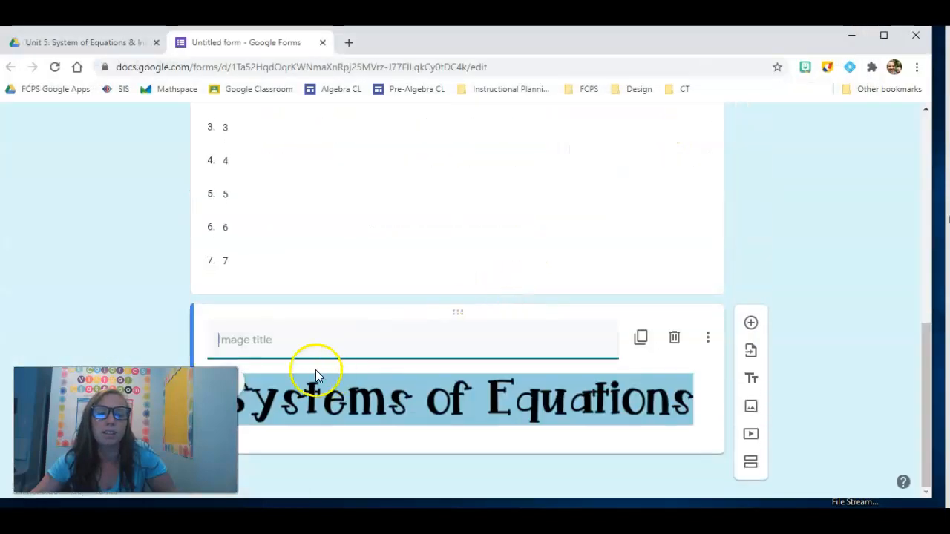
Move the "Systems of Equations" heading image directly above the First Name question, check it in the form preview and return to editing.
left_click_drag(512, 313, 425, 241)
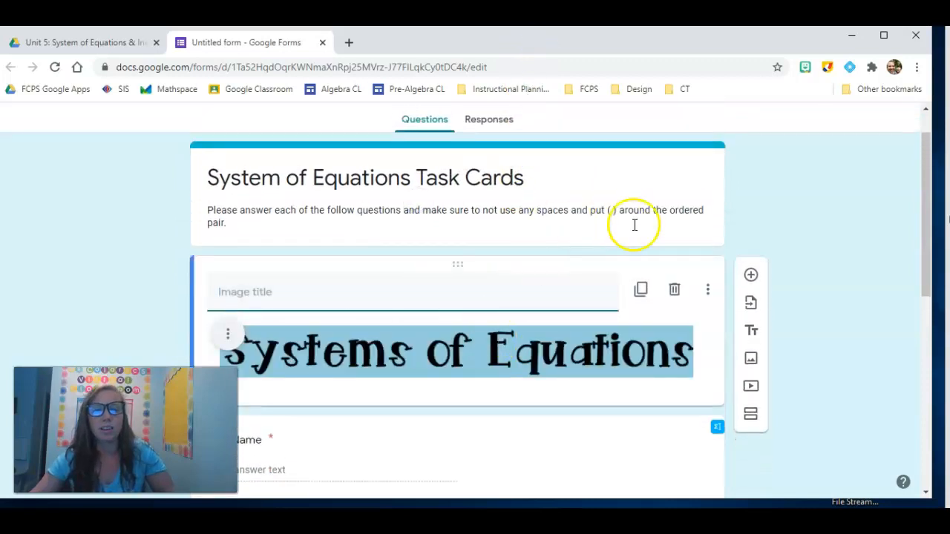
scroll(579, 308, "down", 1)
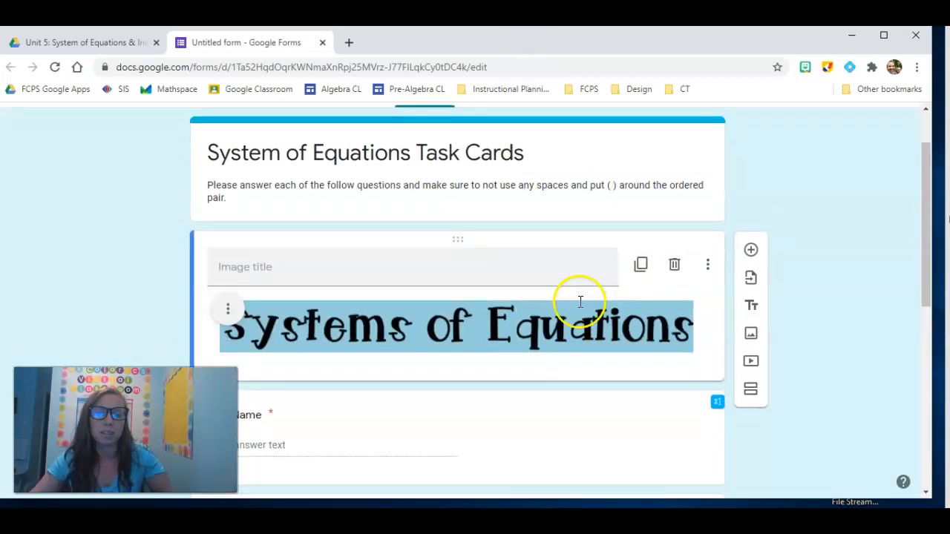
scroll(634, 429, "down", 1)
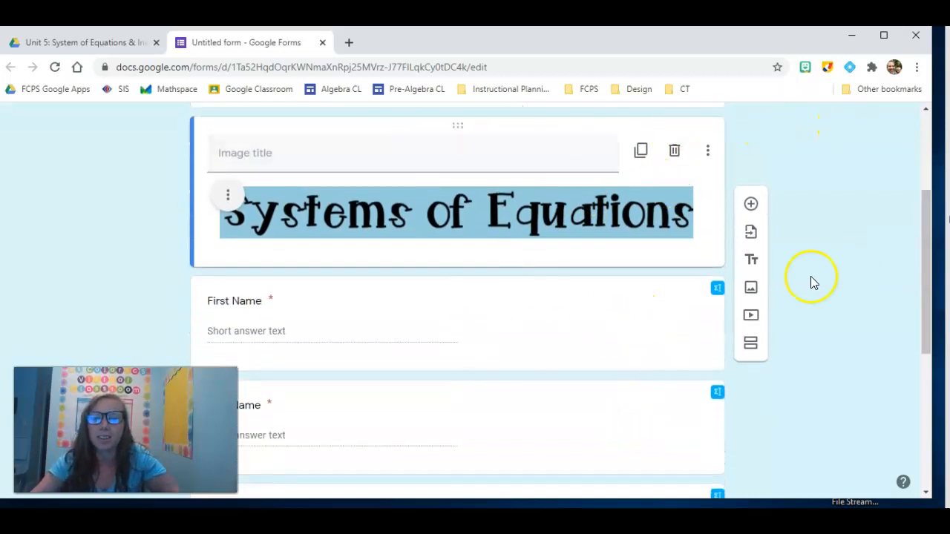
scroll(839, 274, "up", 5)
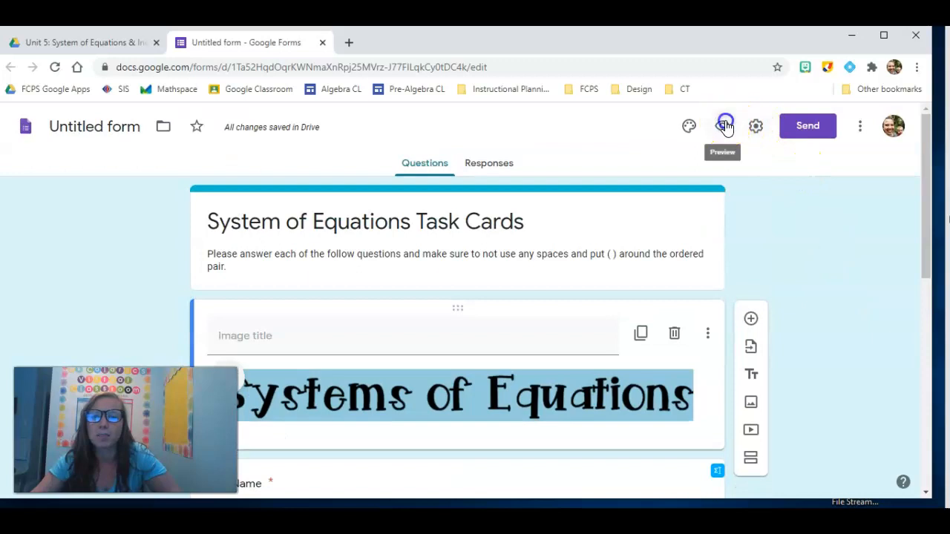
left_click(725, 121)
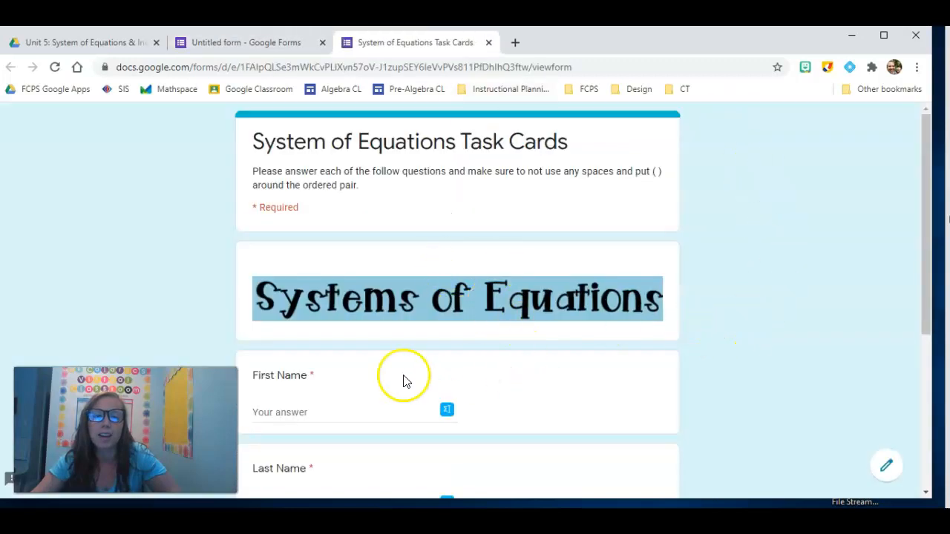
left_click(487, 43)
Name the form file "System of Equations Task Cards" to match the form's title.
left_click(102, 127)
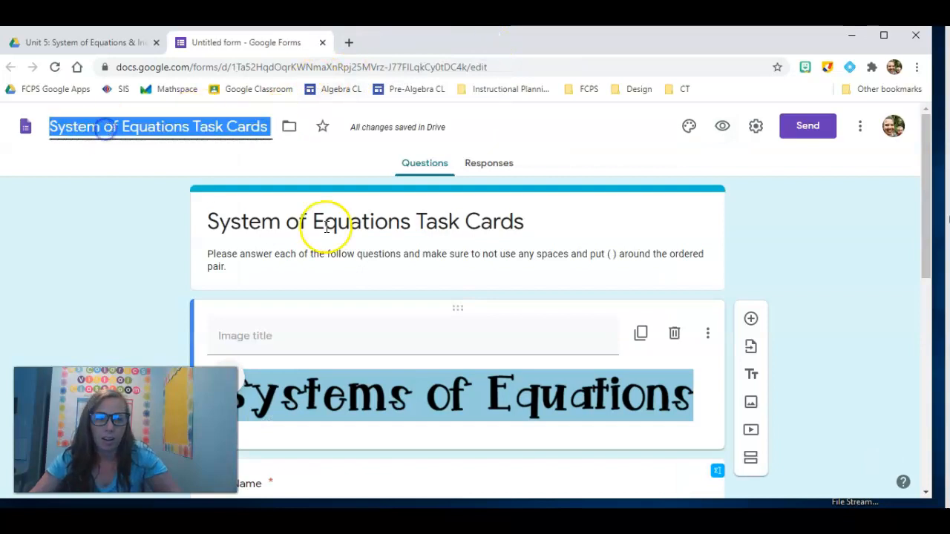
left_click(842, 249)
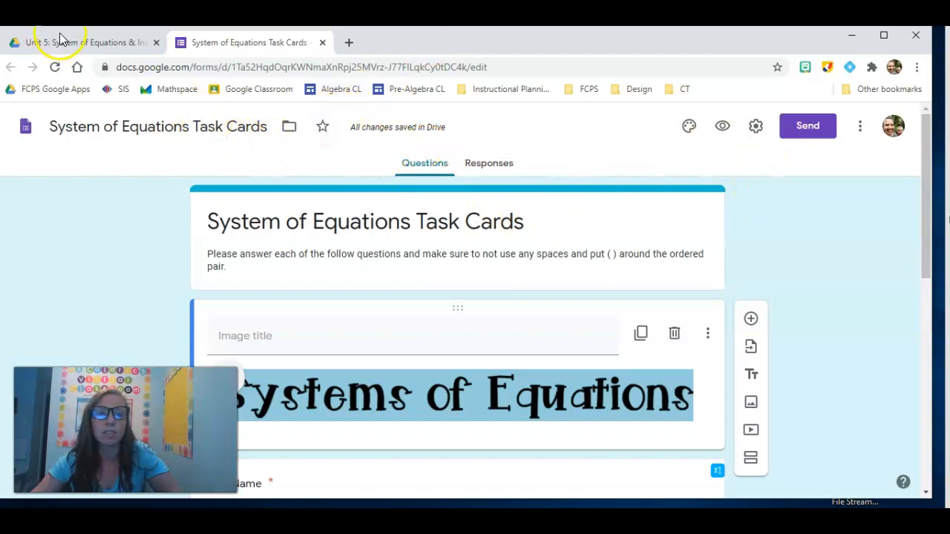
Make the form a quiz, leaving correct answers visible to respondents, and save the settings.
left_click(755, 126)
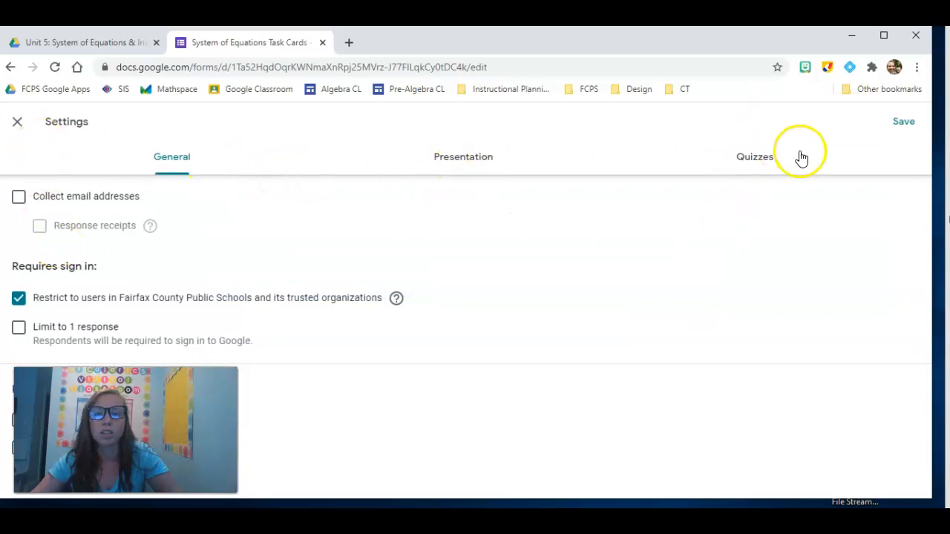
left_click(774, 170)
left_click(26, 199)
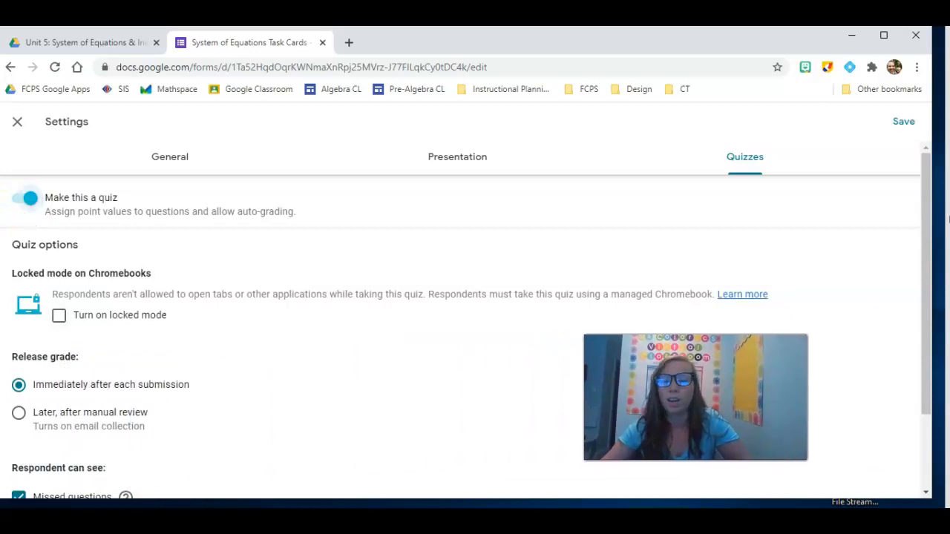
scroll(190, 354, "down", 3)
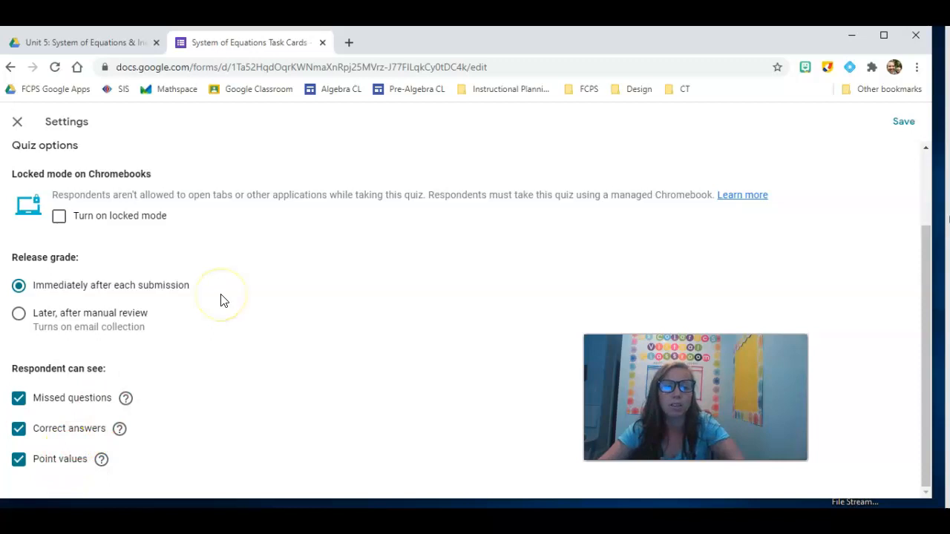
left_click(94, 428)
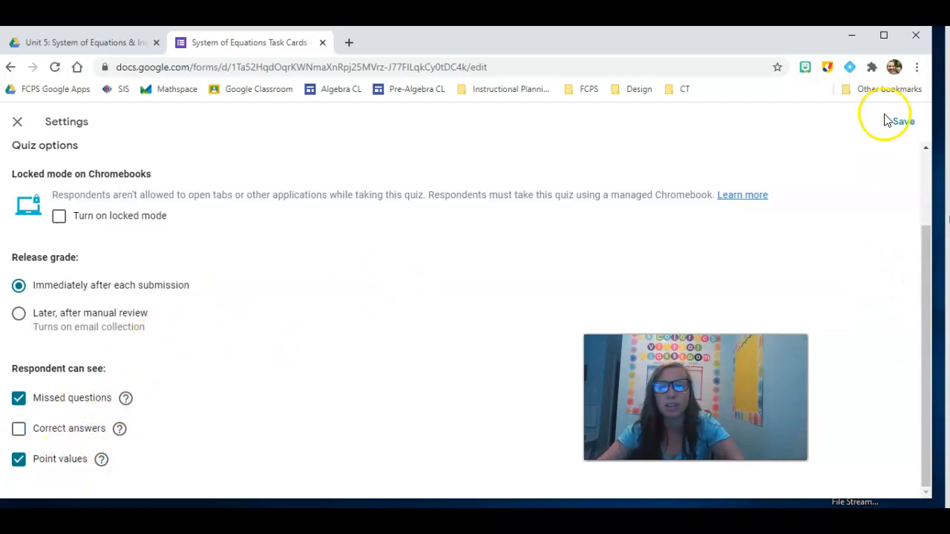
left_click(78, 437)
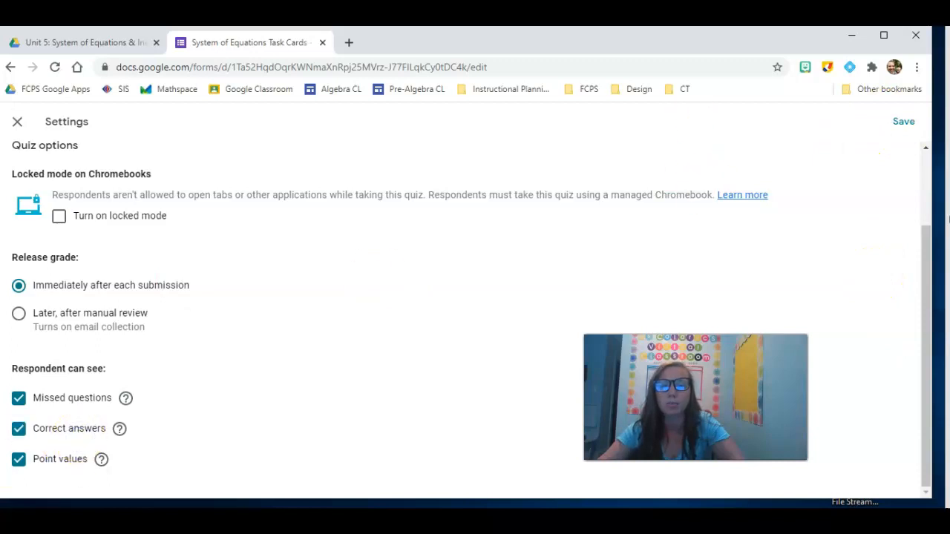
left_click(903, 123)
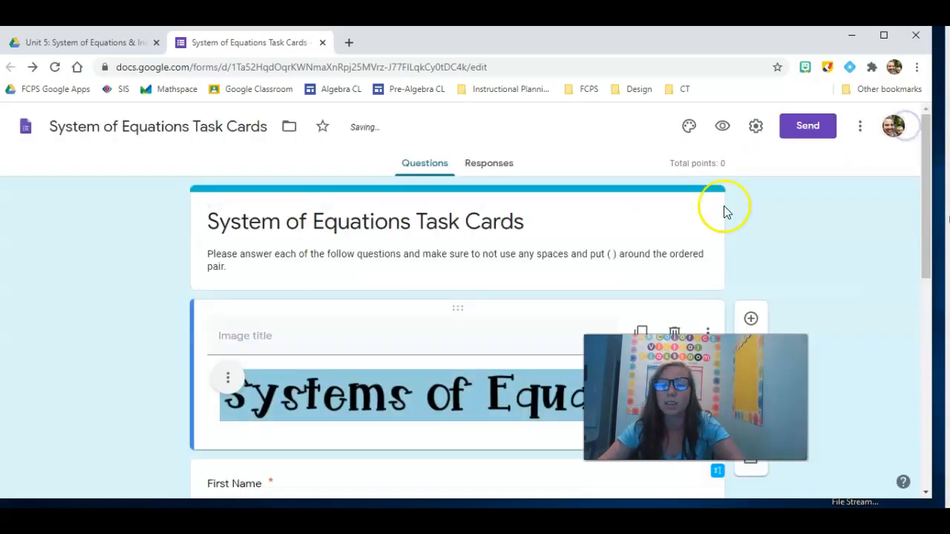
Switch to the Systems of Equations task cards PDF in Adobe Acrobat Reader and collapse the tools pane beside cards 1 to 4.
scroll(87, 355, "down", 7)
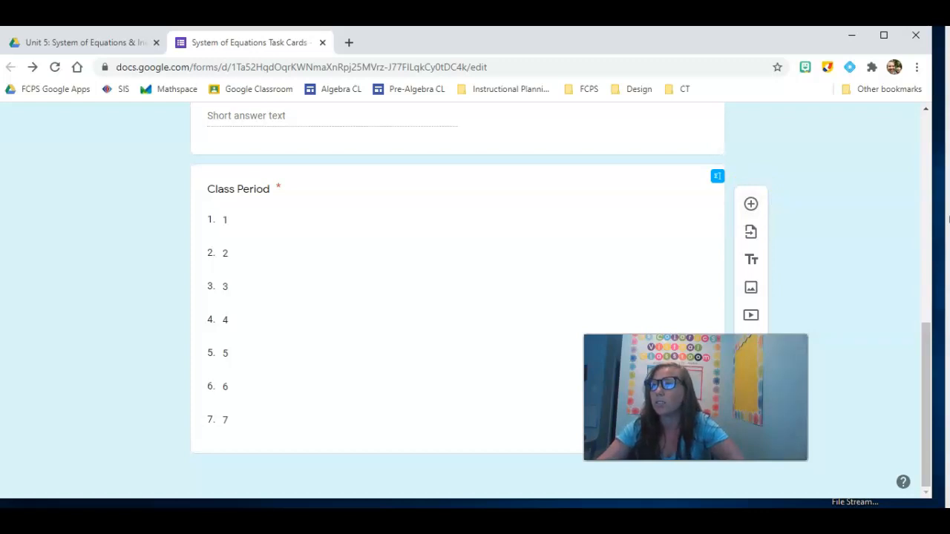
left_click_drag(948, 219, 524, 28)
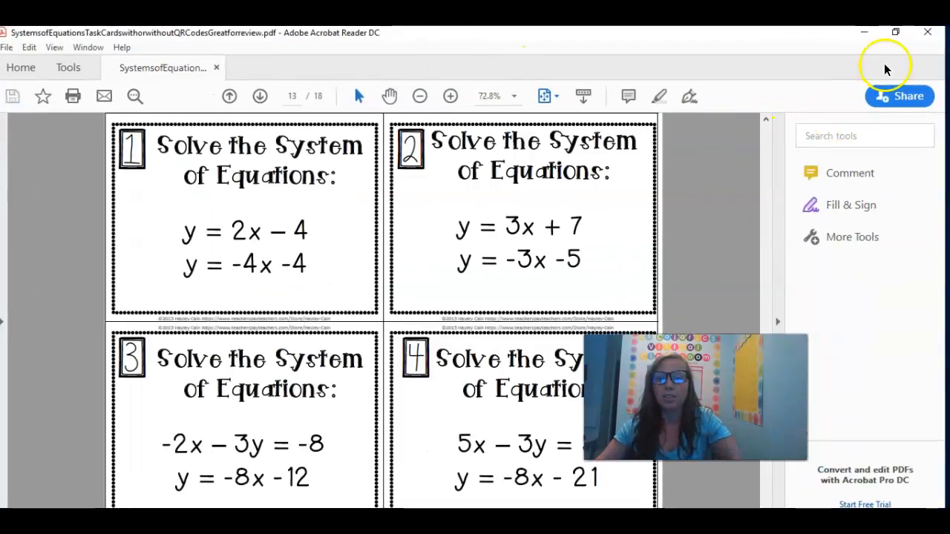
left_click(779, 323)
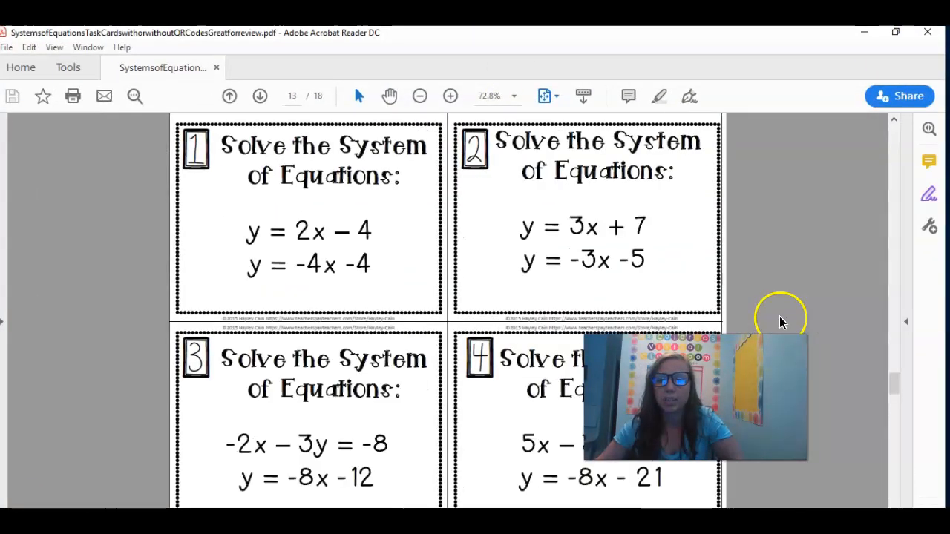
left_click_drag(814, 439, 905, 360)
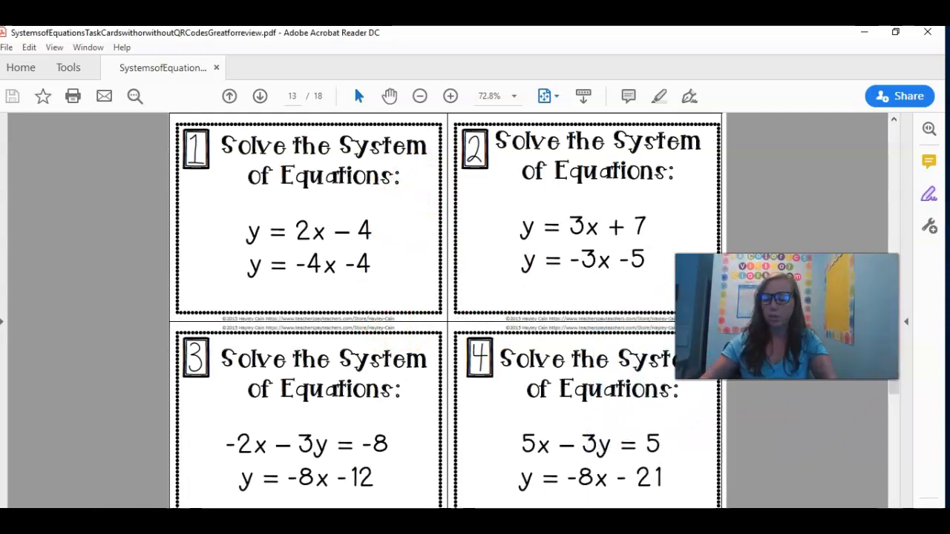
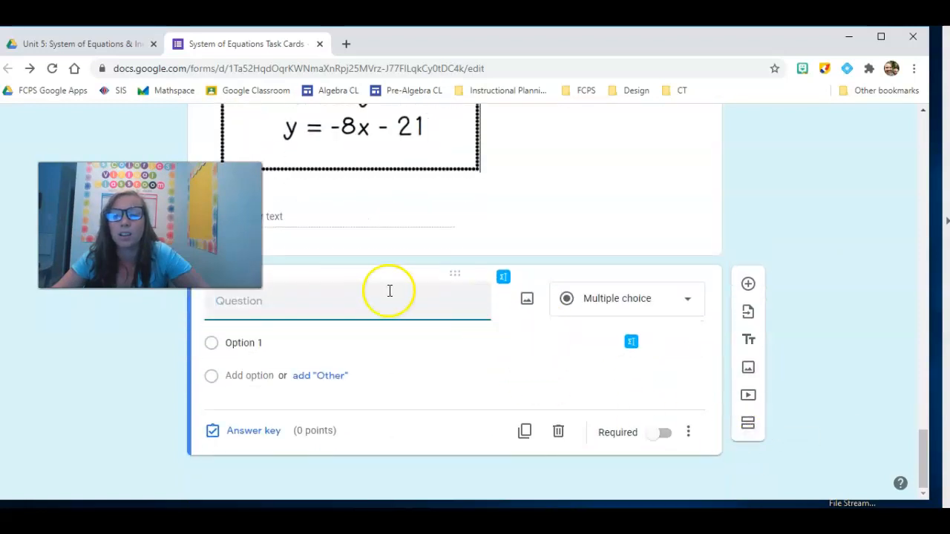
Make the new last question a file upload titled "Please attach your work from this activity here, by uploading a picture copy.".
left_click(598, 311)
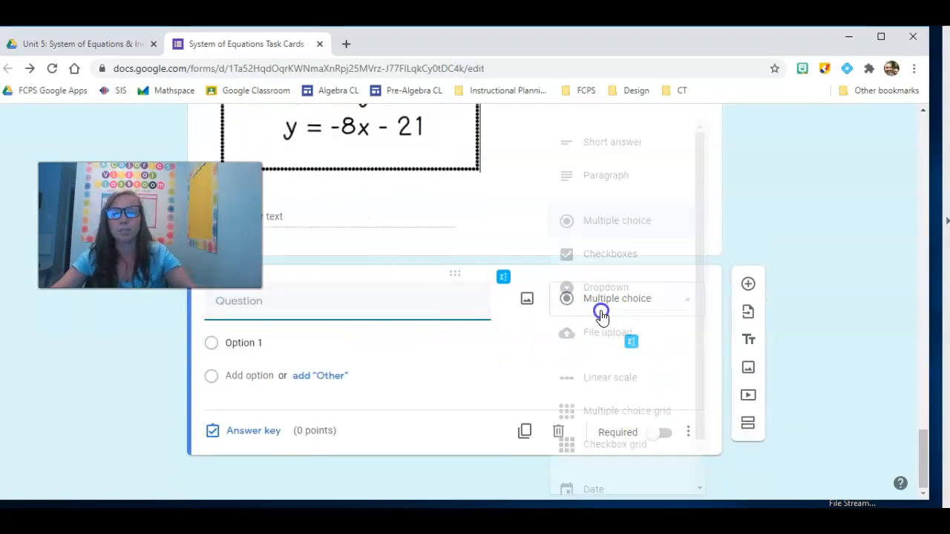
left_click(646, 333)
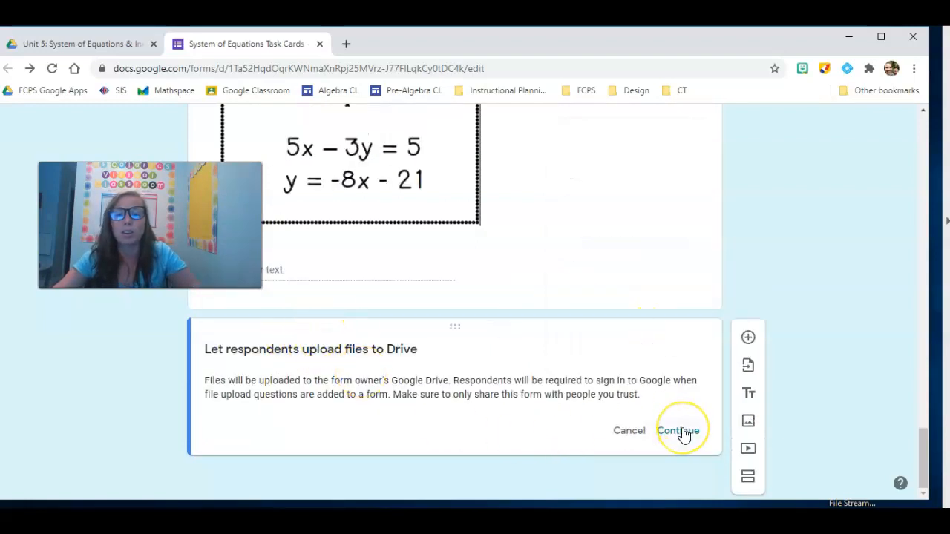
left_click(681, 432)
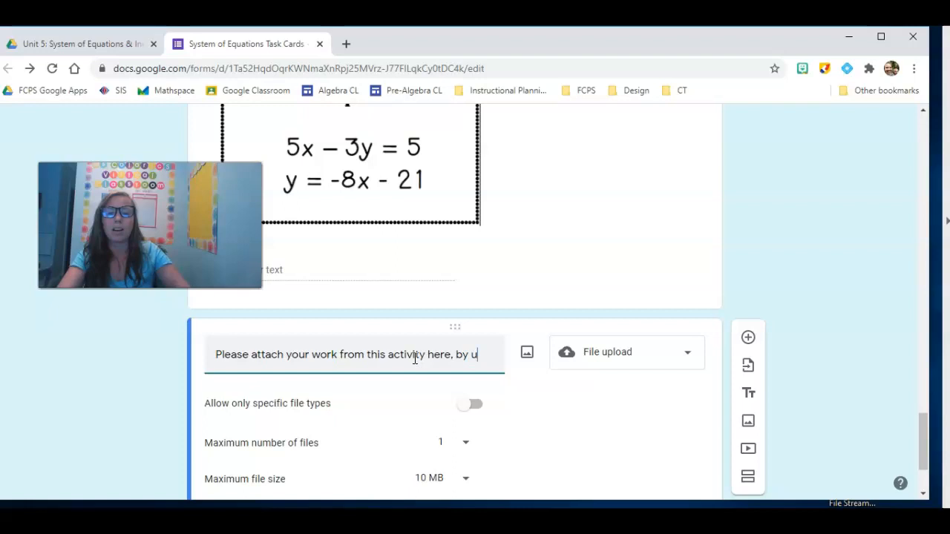
type("ploading a picture copy.")
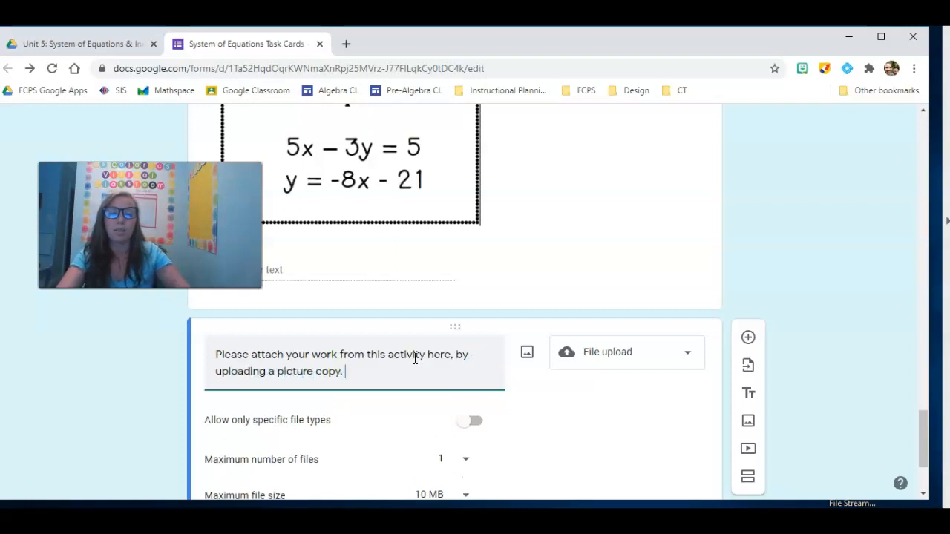
Allow up to 5 files of at most 100 MB each for the file upload question and make it required.
scroll(400, 441, "down", 1)
left_click(446, 390)
left_click(450, 427)
scroll(454, 438, "down", 1)
left_click(449, 358)
left_click(452, 392)
left_click(649, 439)
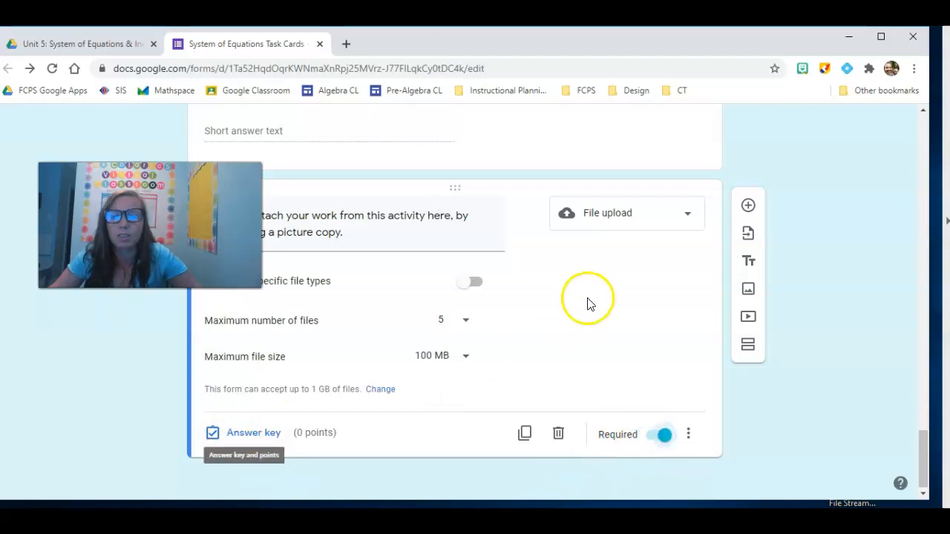
Preview the form and check the items following the "Systems of Equations" heading image.
scroll(623, 397, "up", 15)
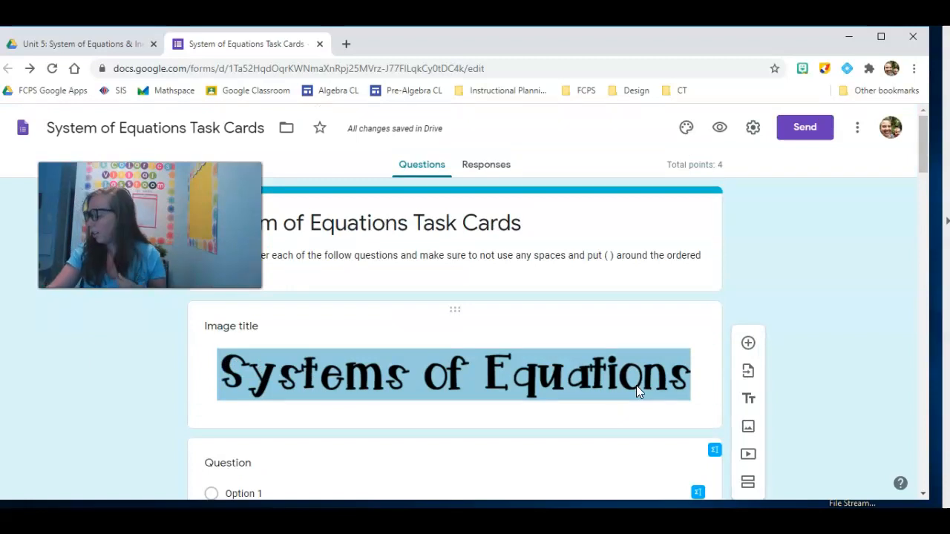
left_click(632, 385)
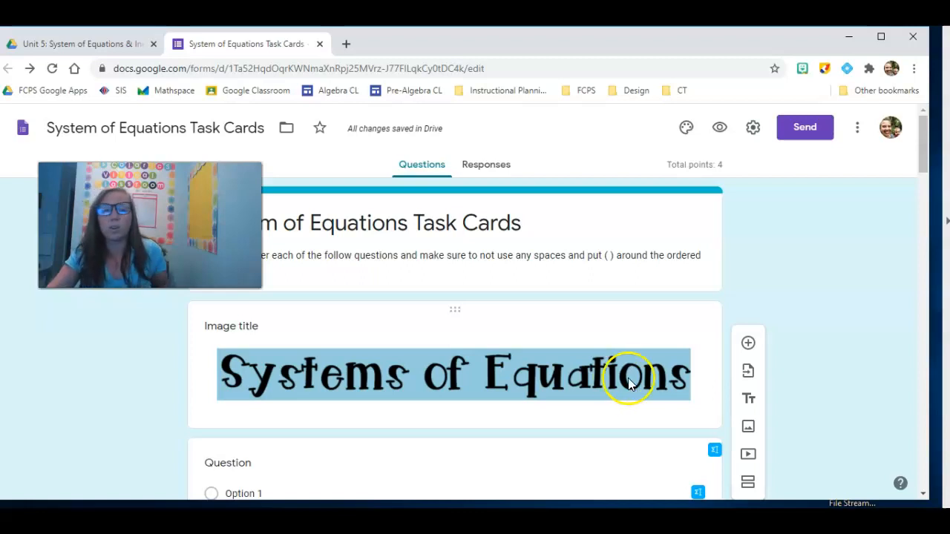
left_click(568, 378)
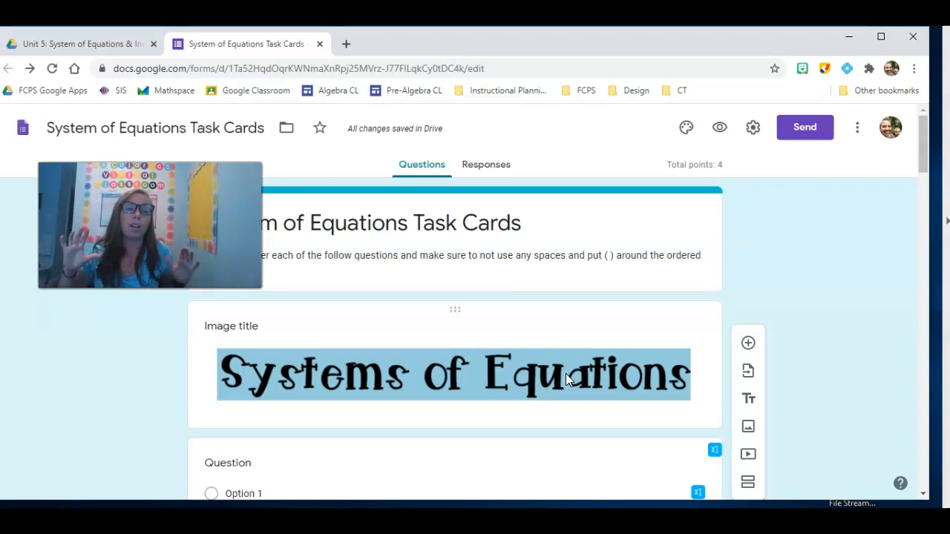
left_click(720, 128)
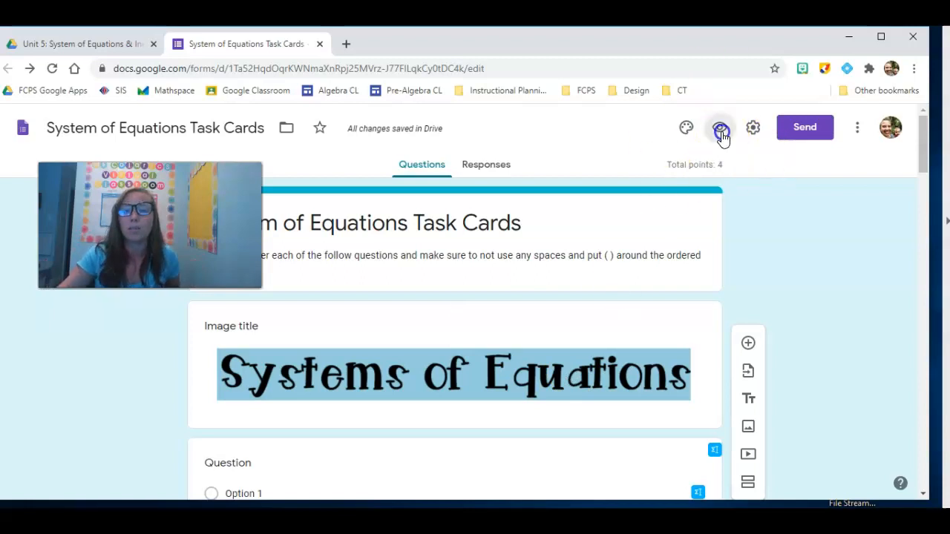
scroll(700, 206, "down", 2)
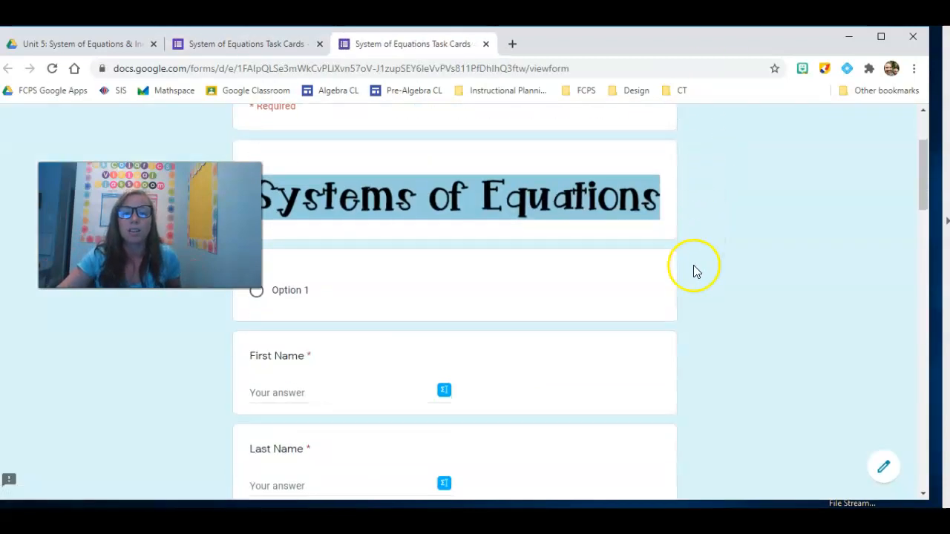
Return to the form editor and delete the blank multiple-choice question between the heading image and First Name.
left_click(191, 54)
scroll(371, 315, "down", 1)
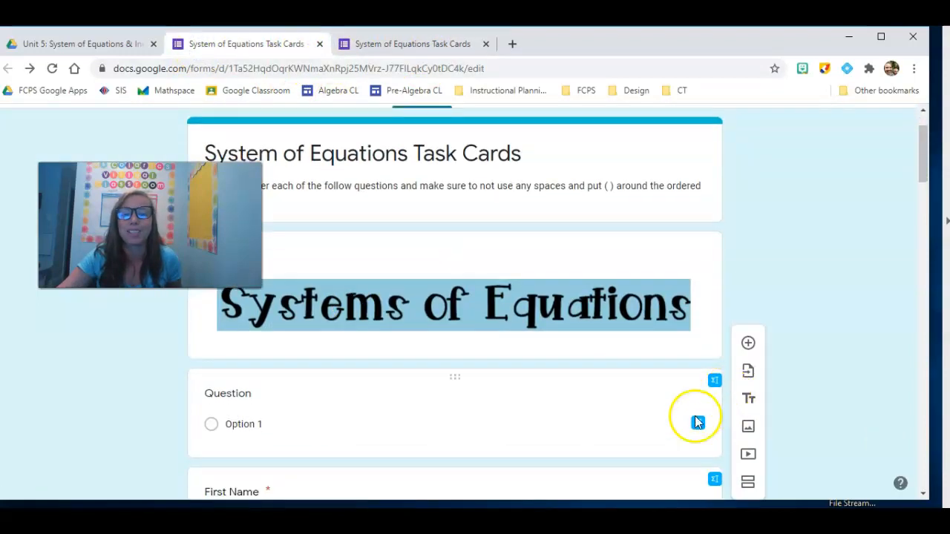
left_click(681, 418)
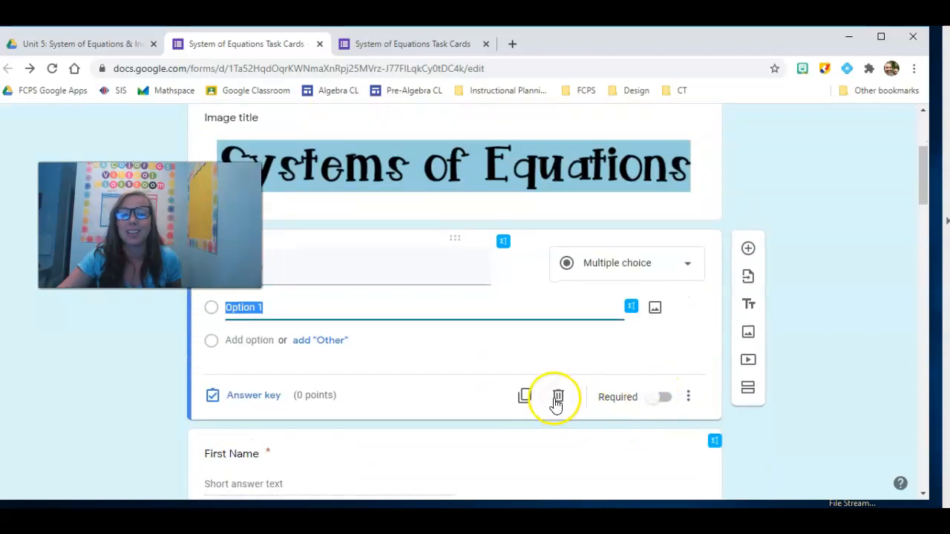
left_click(555, 396)
scroll(541, 416, "up", 3)
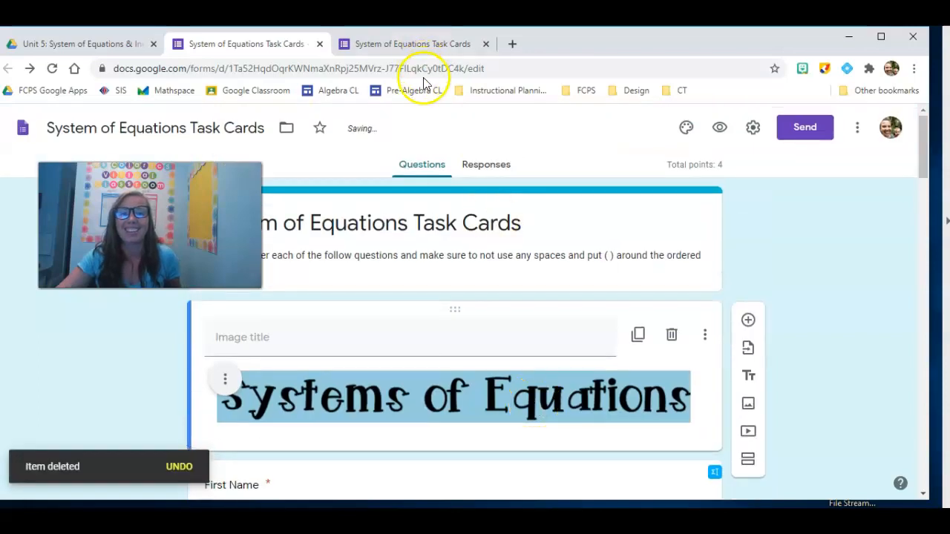
Close the outdated preview, preview the form again, and check the student information questions and the Class Period choices.
left_click(425, 46)
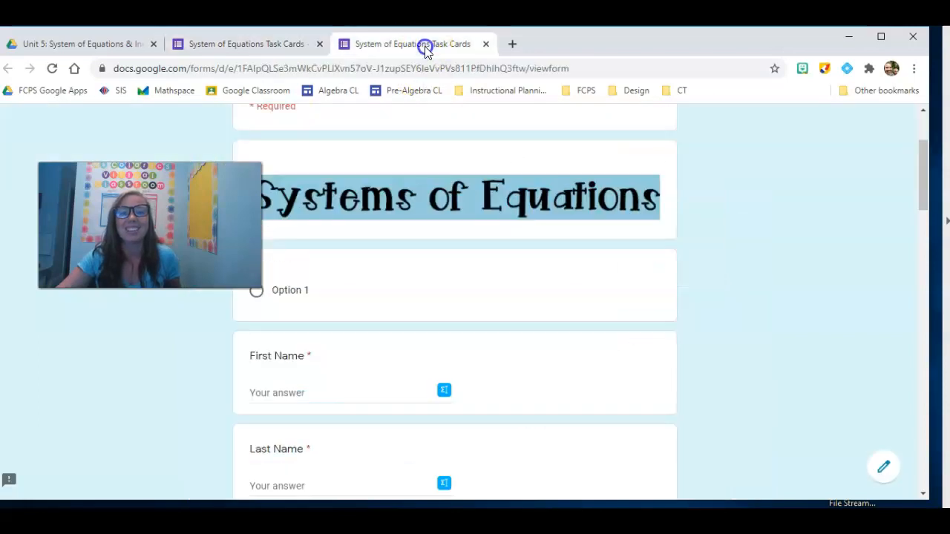
left_click(485, 45)
left_click(719, 127)
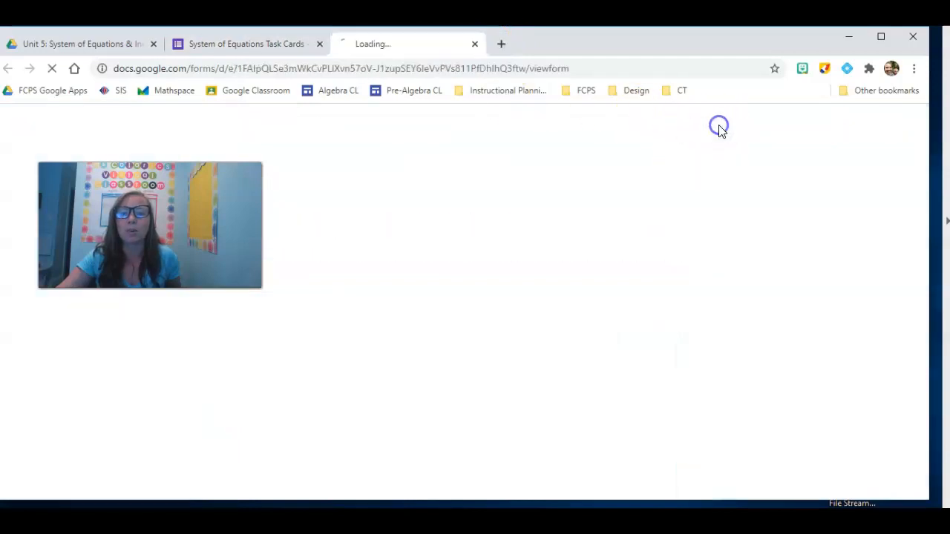
scroll(625, 298, "down", 2)
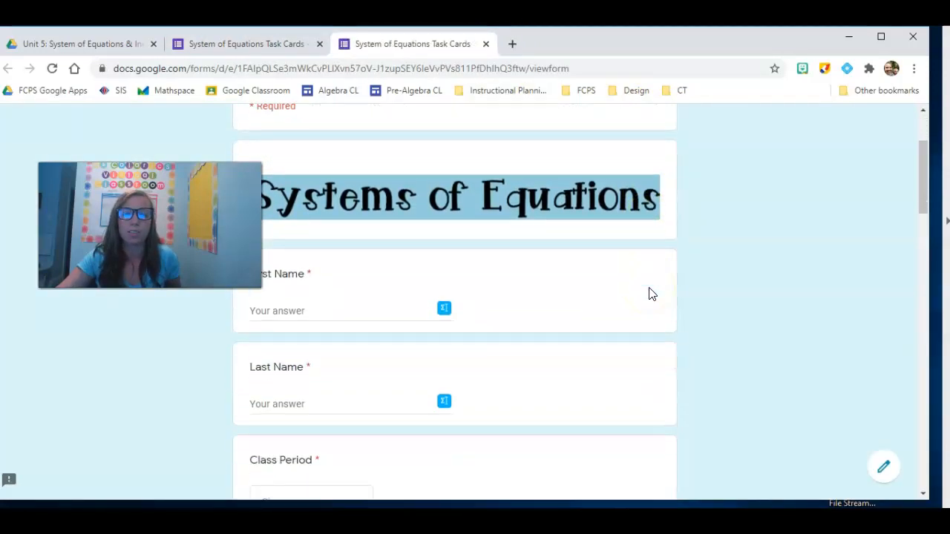
scroll(541, 383, "down", 2)
left_click(287, 366)
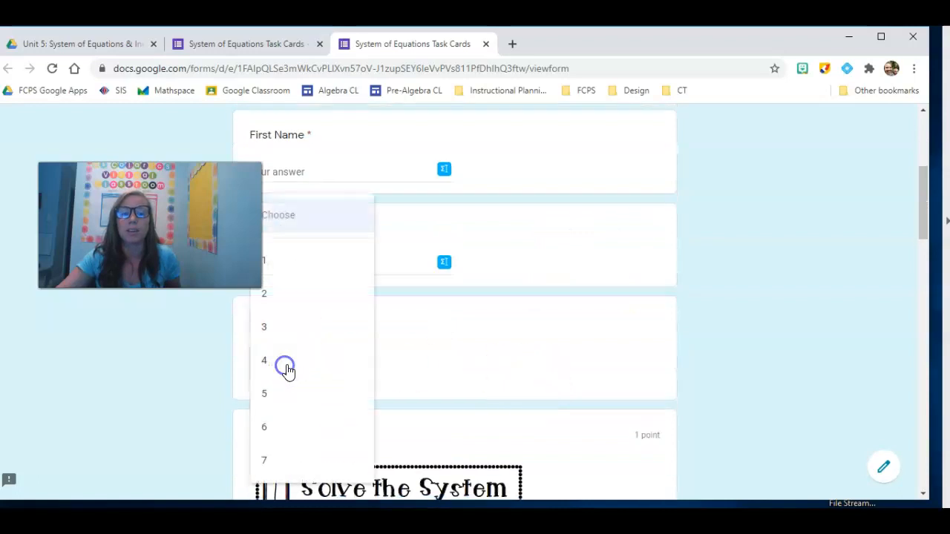
left_click(636, 348)
Check the four task card questions and the work upload question in the preview, and close the preview.
scroll(711, 308, "down", 6)
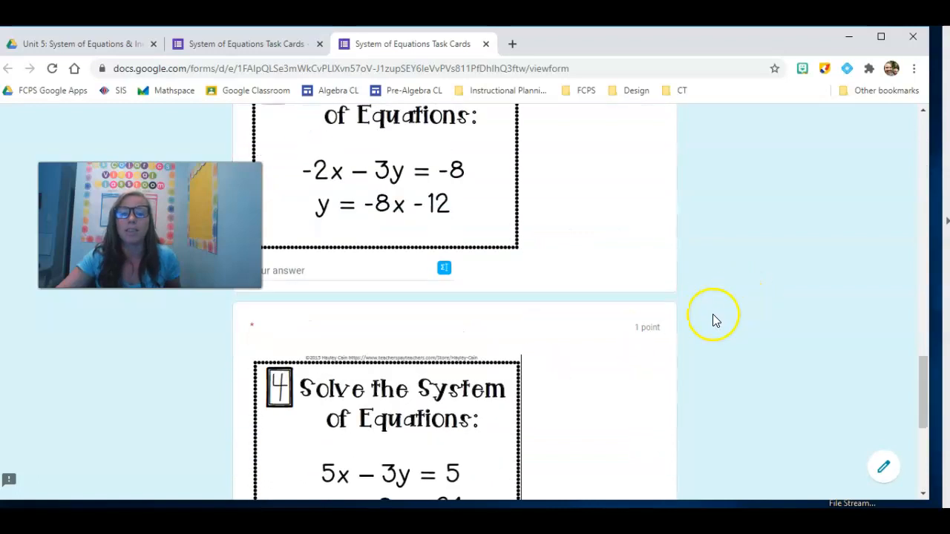
scroll(713, 319, "up", 2)
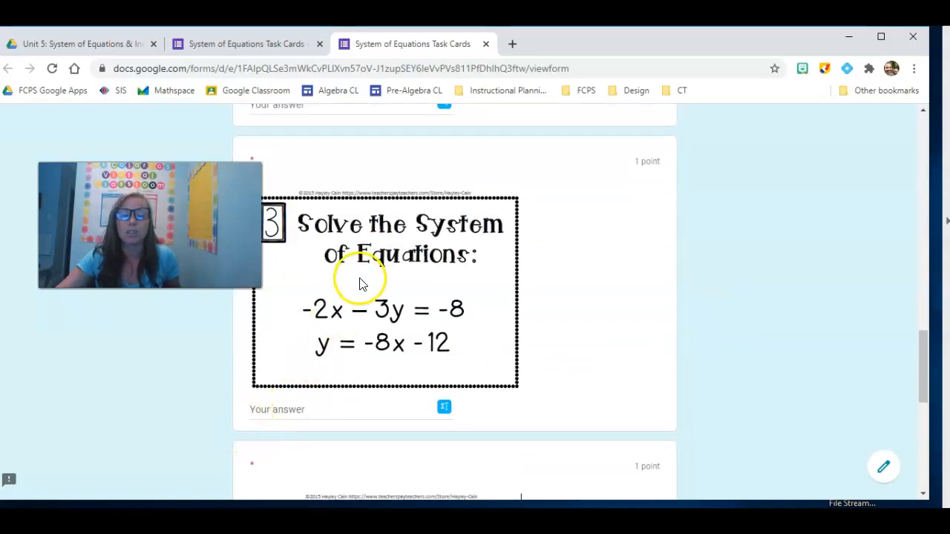
scroll(389, 360, "up", 10)
scroll(390, 363, "down", 2)
scroll(391, 362, "down", 8)
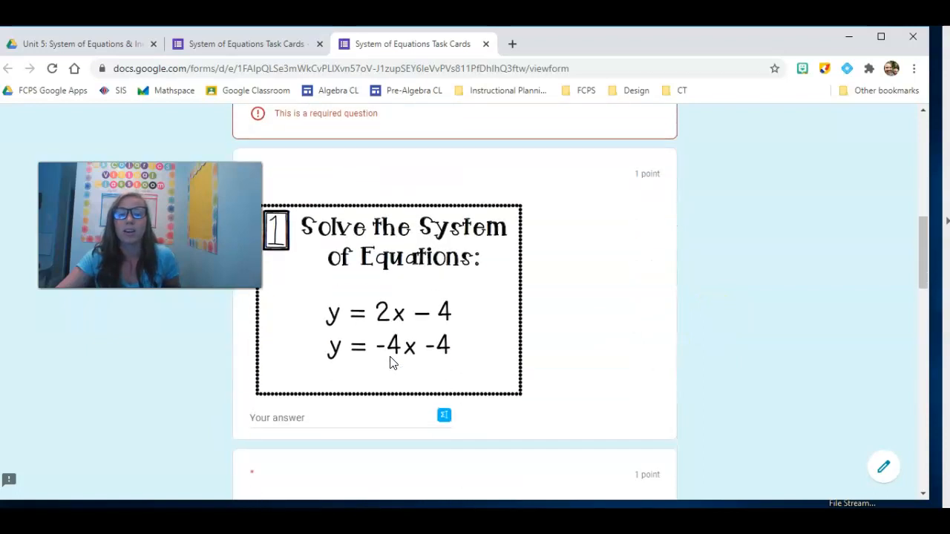
scroll(392, 360, "down", 9)
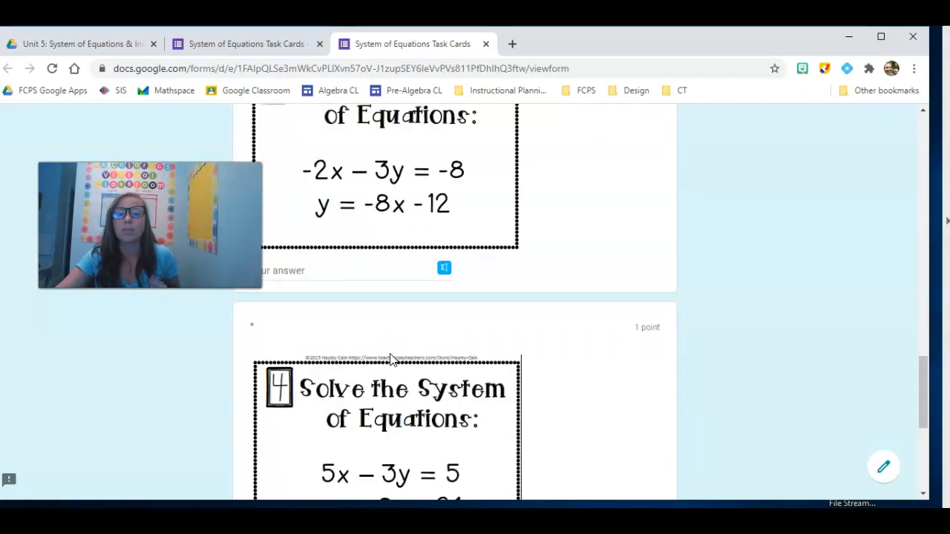
left_click(355, 422)
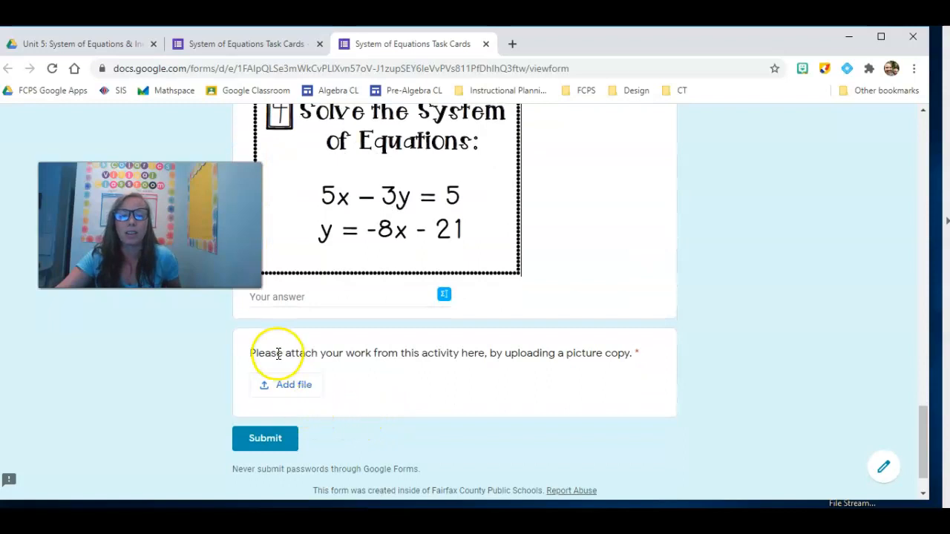
scroll(401, 386, "up", 20)
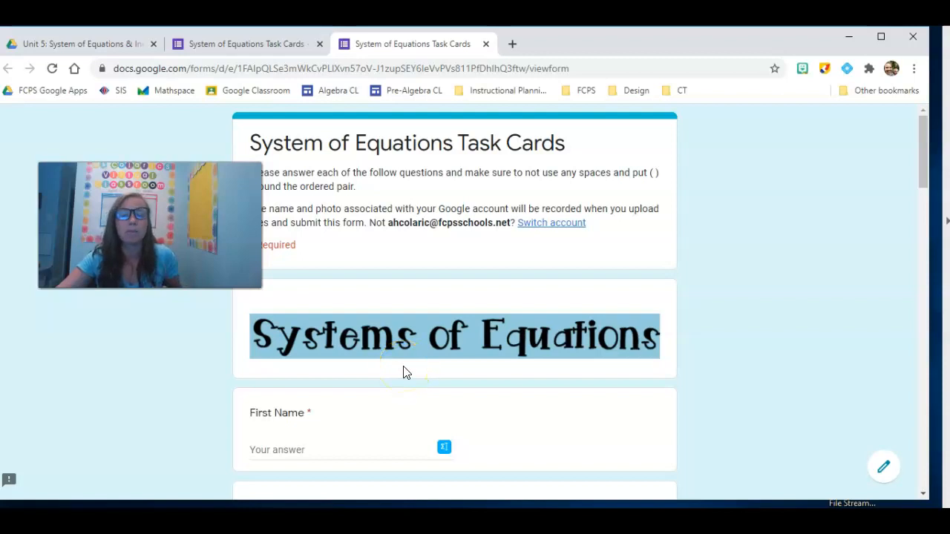
left_click(486, 44)
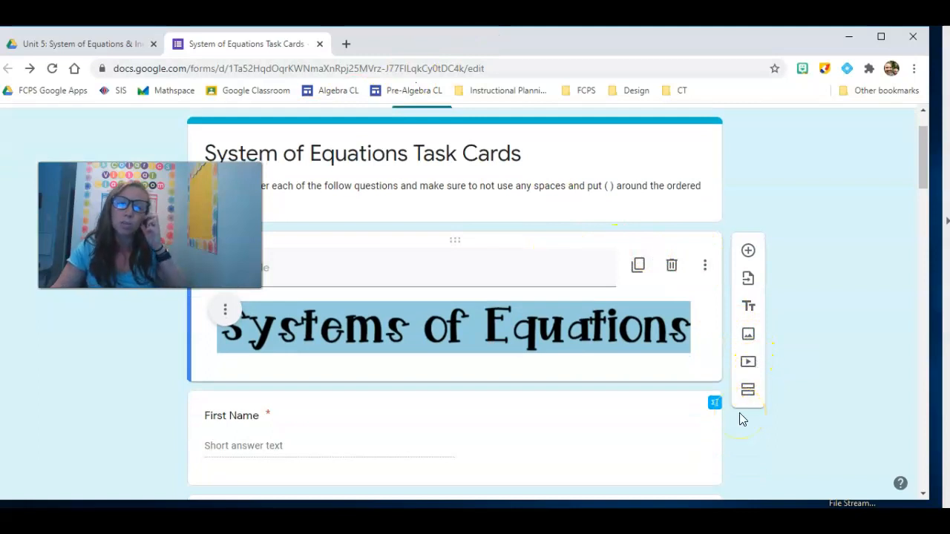
Add a new section after the heading image and move the First Name question up into section 1.
left_click(748, 391)
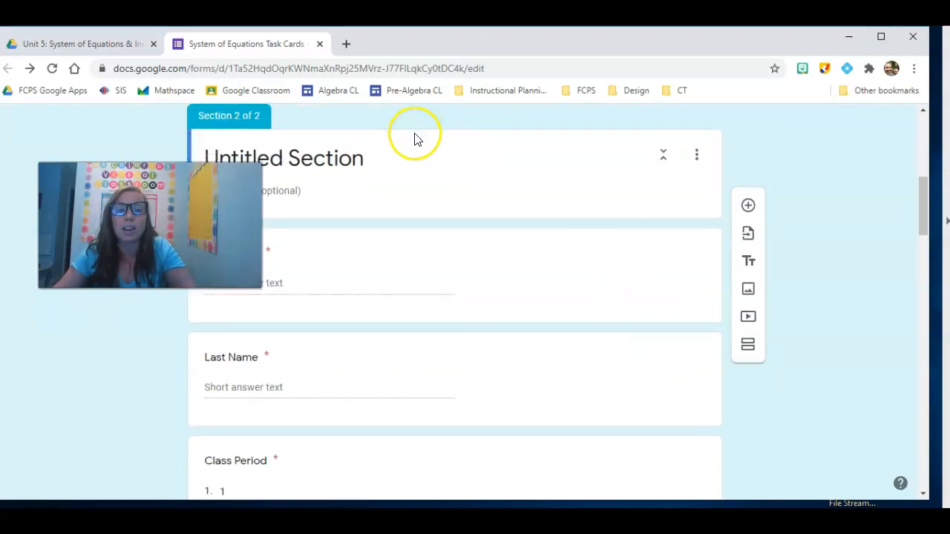
scroll(419, 248, "down", 2)
scroll(446, 273, "up", 2)
left_click(497, 285)
left_click_drag(497, 285, 492, 114)
left_click_drag(706, 271, 733, 457)
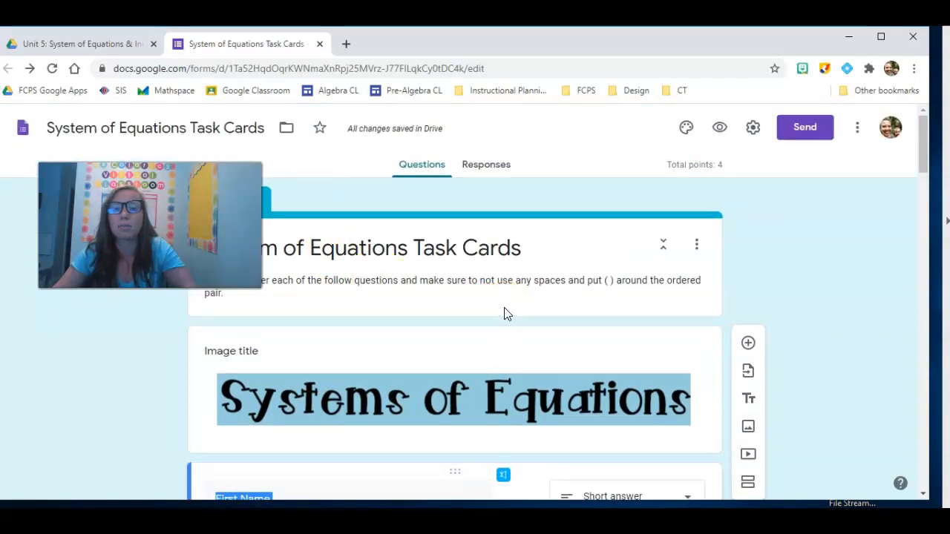
Move the Last Name and Class Period questions up into section 1, below First Name.
scroll(504, 313, "down", 2)
scroll(657, 393, "down", 5)
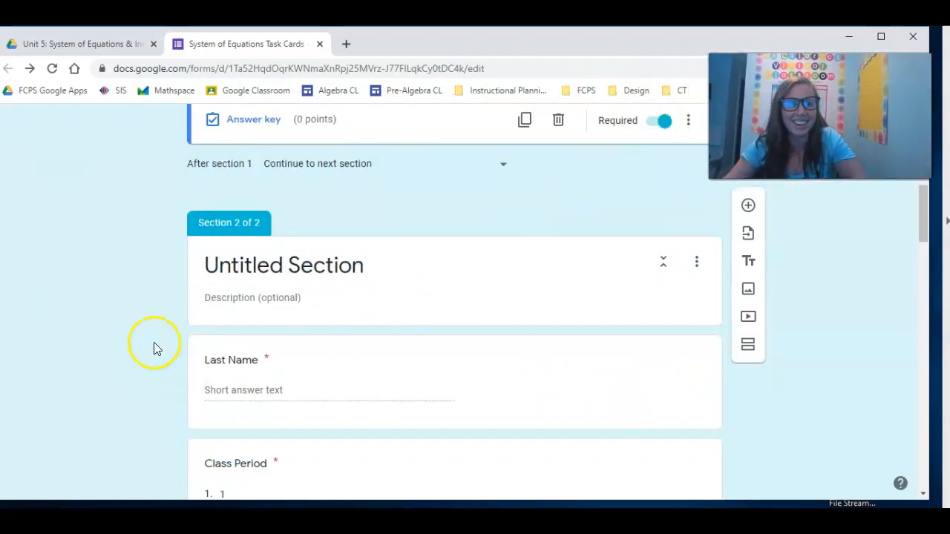
scroll(154, 342, "down", 1)
left_click_drag(470, 277, 466, 302)
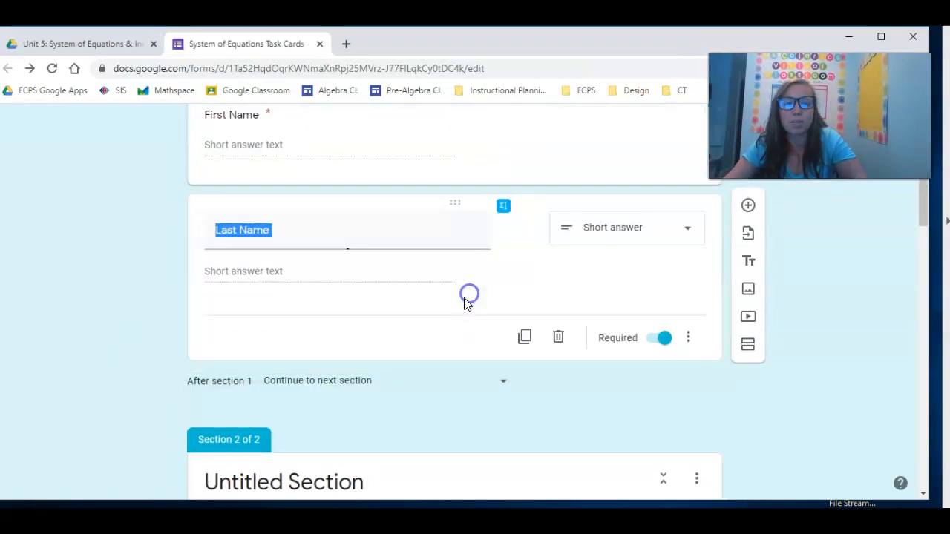
scroll(409, 377, "down", 2)
left_click_drag(403, 422, 422, 323)
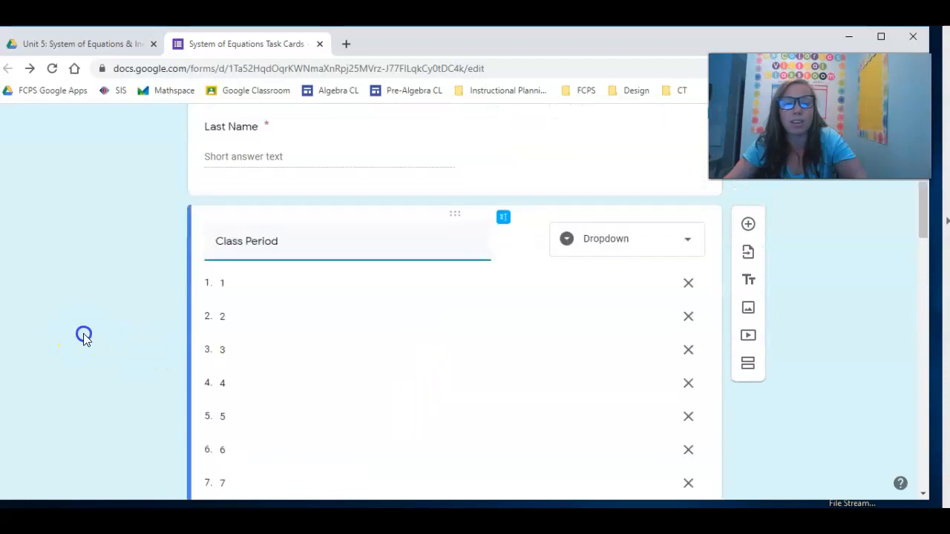
scroll(83, 333, "down", 5)
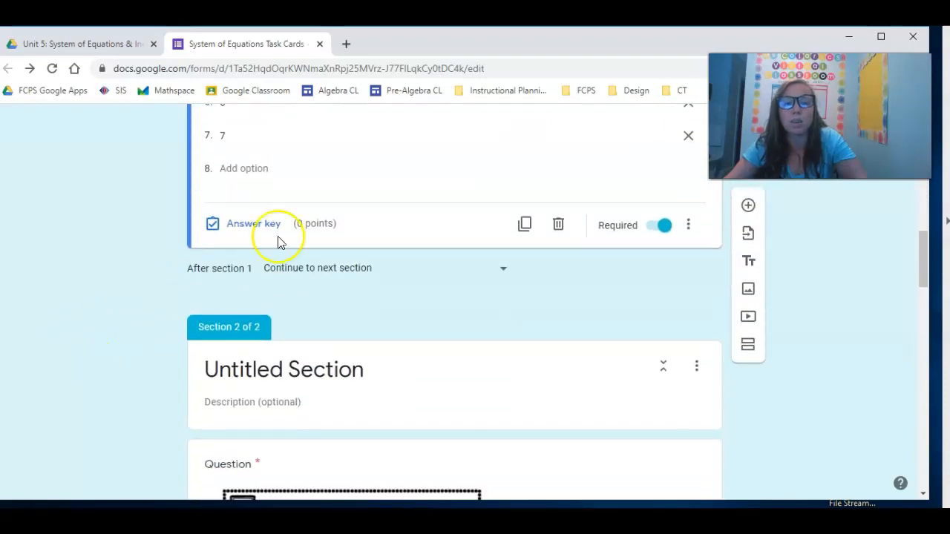
Review the questions grouped in section 1 and look at the options available for section 2.
scroll(276, 297, "up", 8)
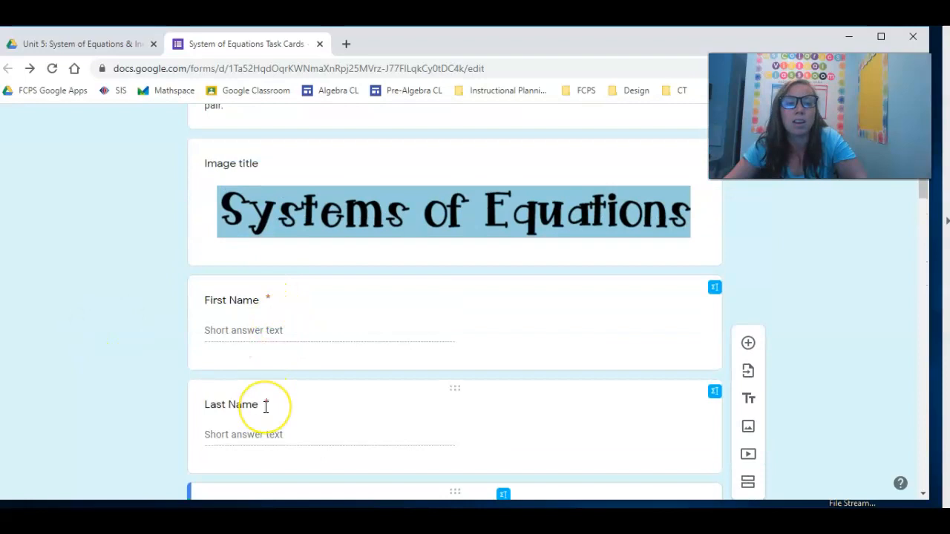
scroll(266, 406, "down", 6)
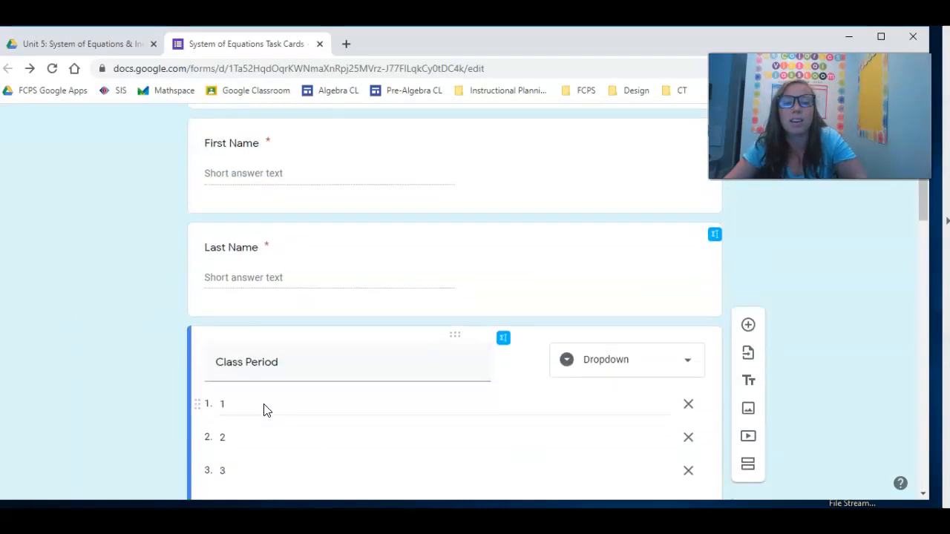
scroll(260, 391, "down", 2)
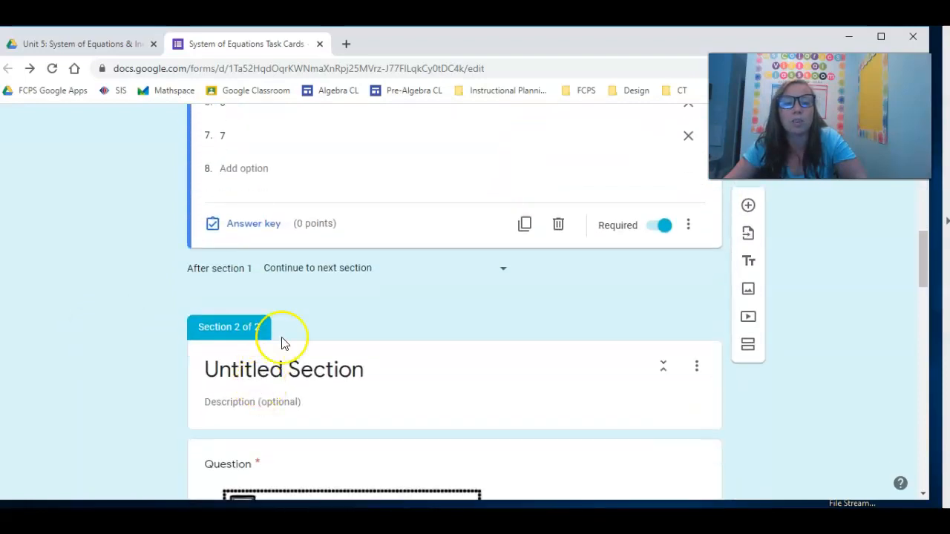
scroll(280, 338, "down", 2)
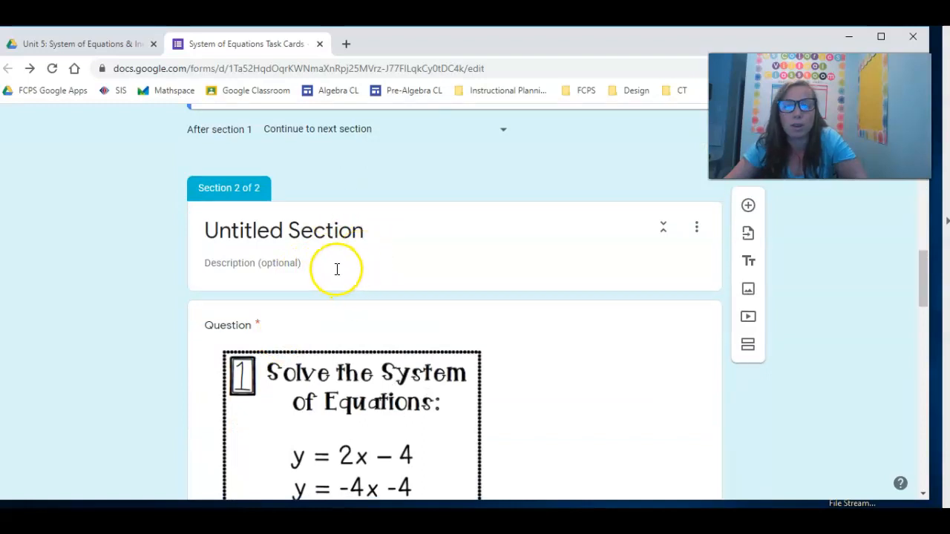
left_click(690, 229)
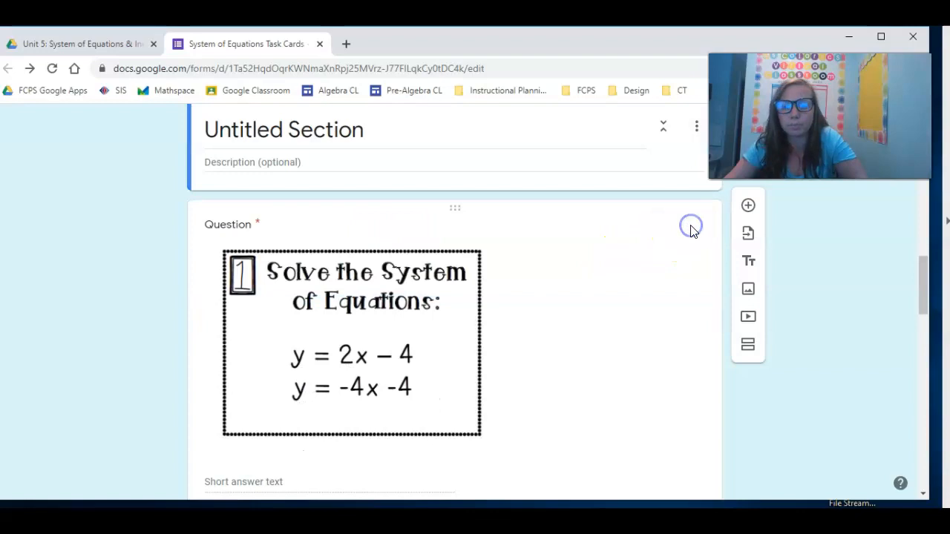
left_click(694, 128)
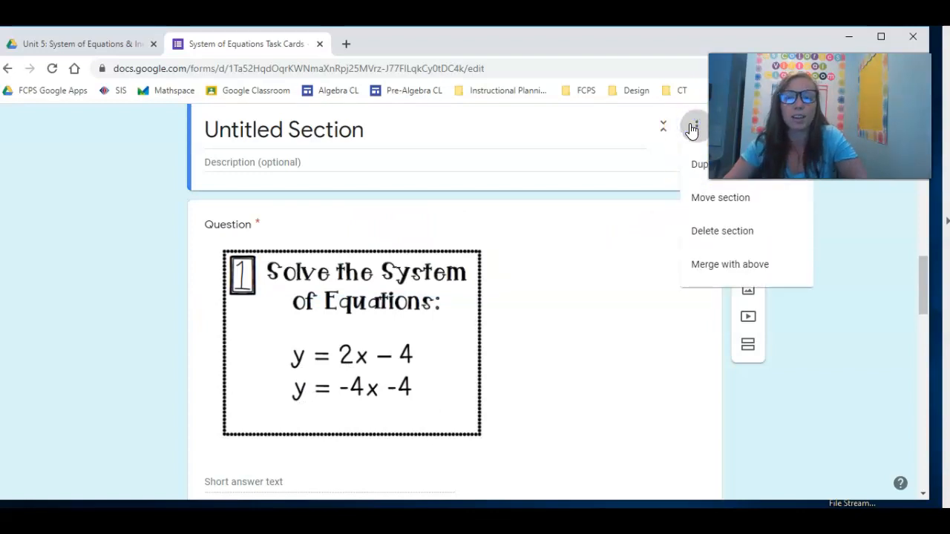
left_click(690, 127)
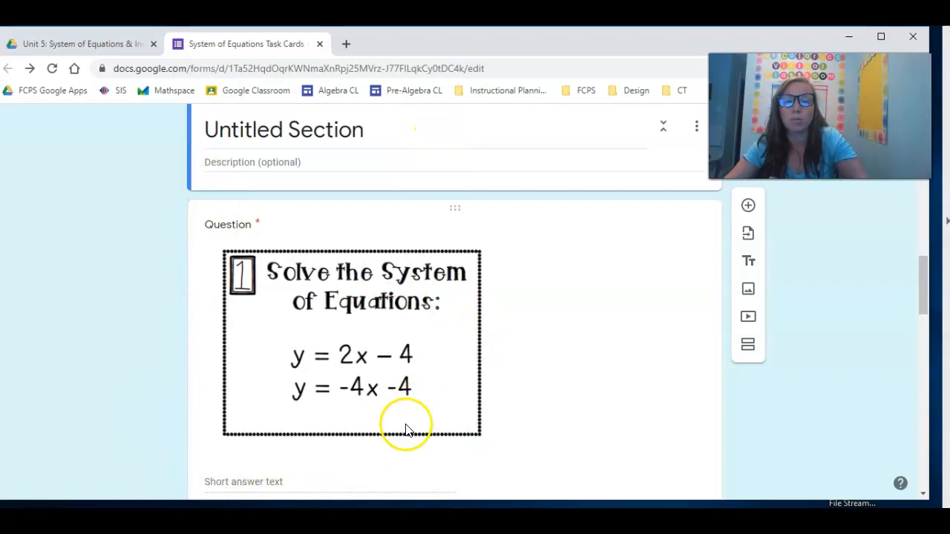
Add a new section directly after the task card 1 question.
scroll(388, 445, "down", 1)
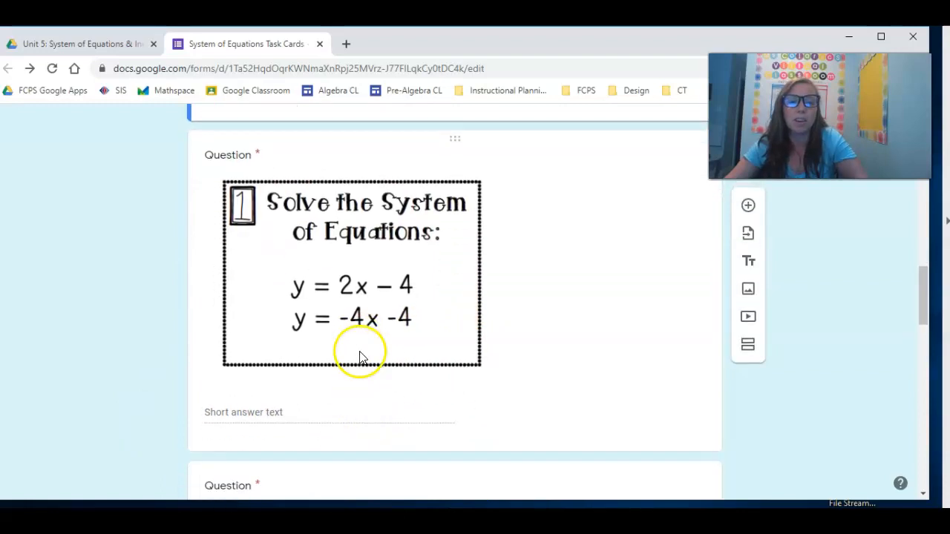
left_click(575, 419)
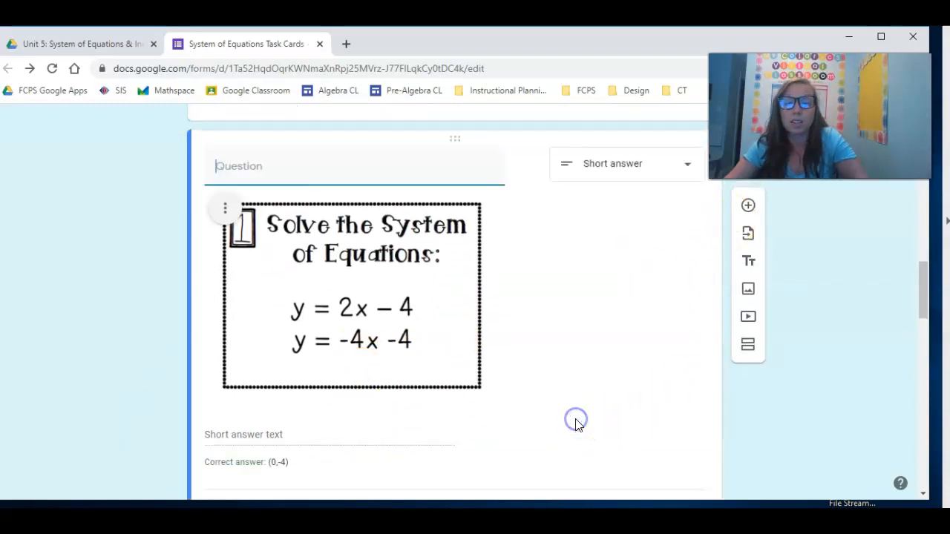
scroll(575, 421, "down", 1)
scroll(746, 233, "down", 1)
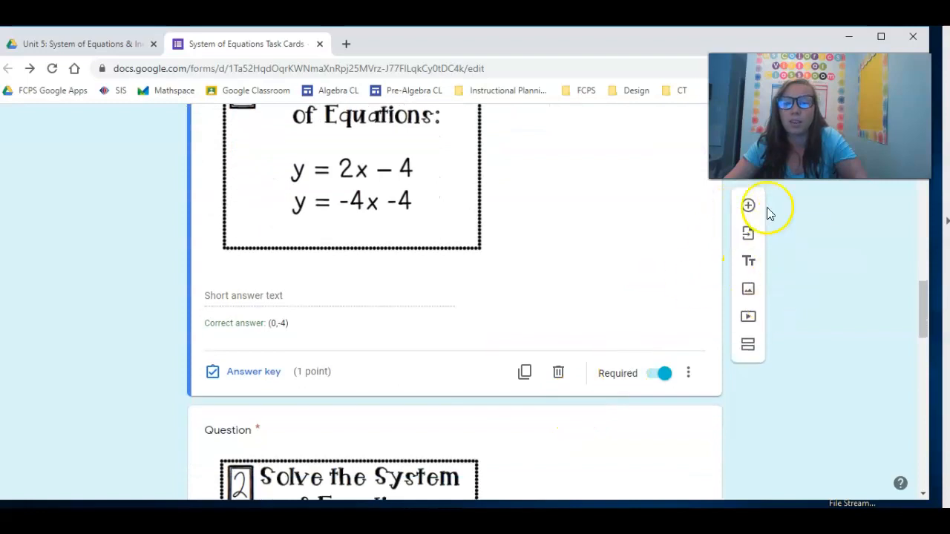
left_click(748, 343)
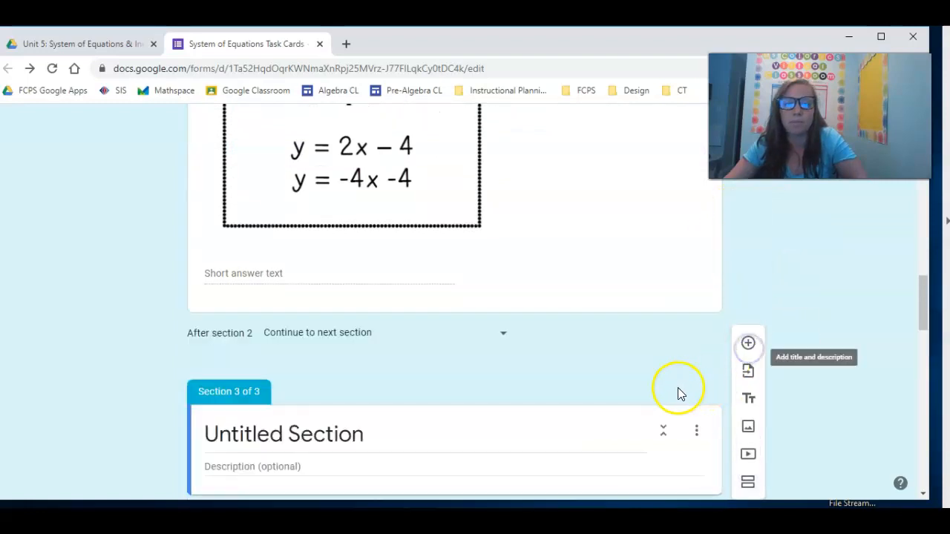
Add another section directly after the task card 3 question.
scroll(674, 392, "down", 2)
scroll(653, 367, "down", 3)
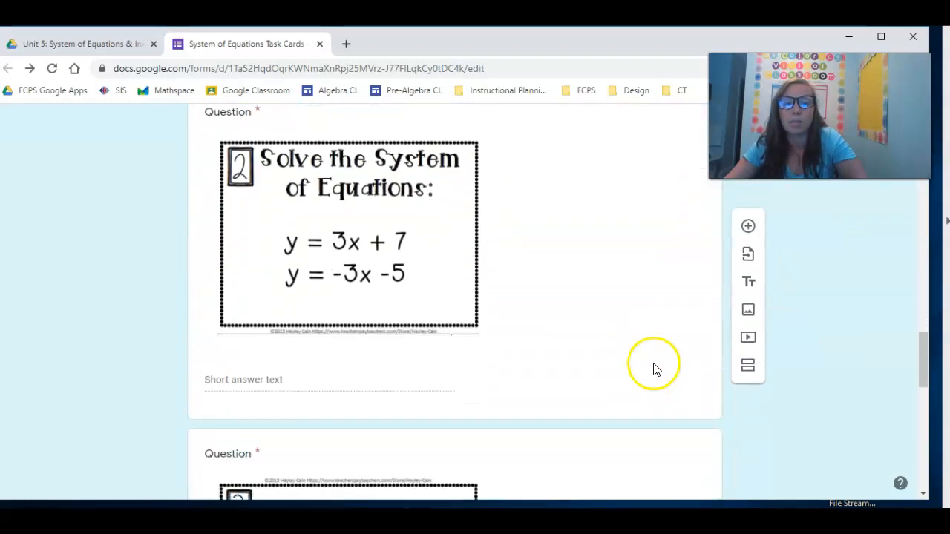
scroll(655, 414, "down", 1)
left_click(653, 410)
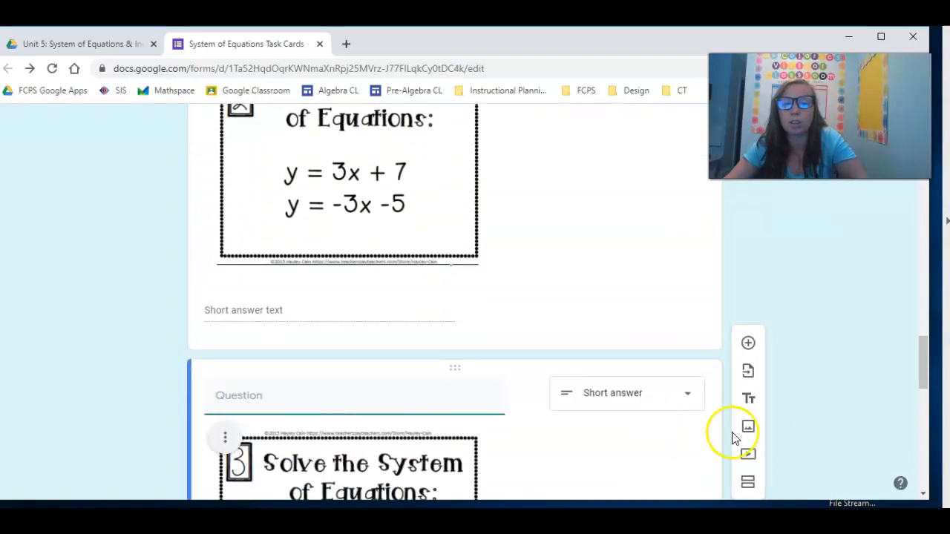
left_click(747, 481)
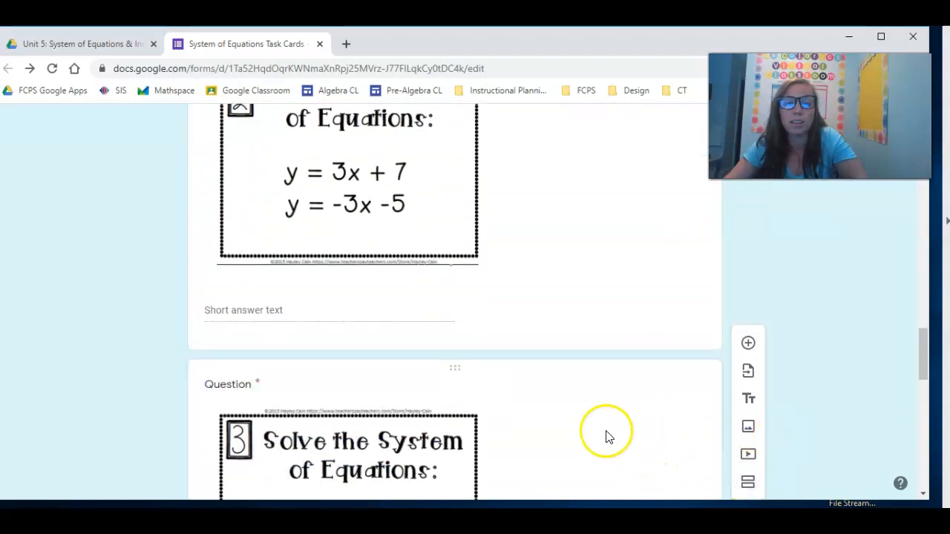
Move the task card 3 question down into section 4, below its section header.
scroll(606, 435, "down", 2)
scroll(589, 430, "down", 3)
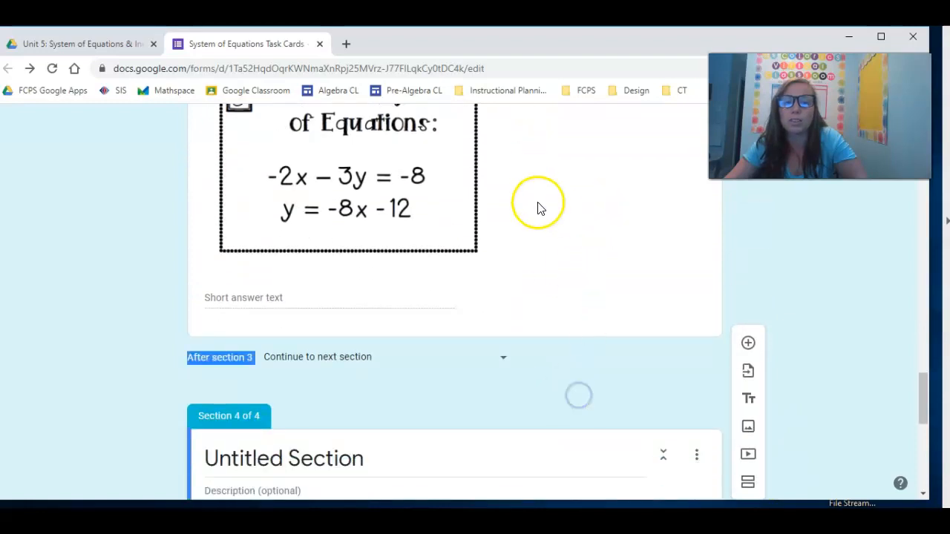
scroll(537, 207, "up", 2)
left_click_drag(467, 188, 447, 221)
Add a new section between the task card 3 and task card 4 questions.
scroll(394, 268, "down", 5)
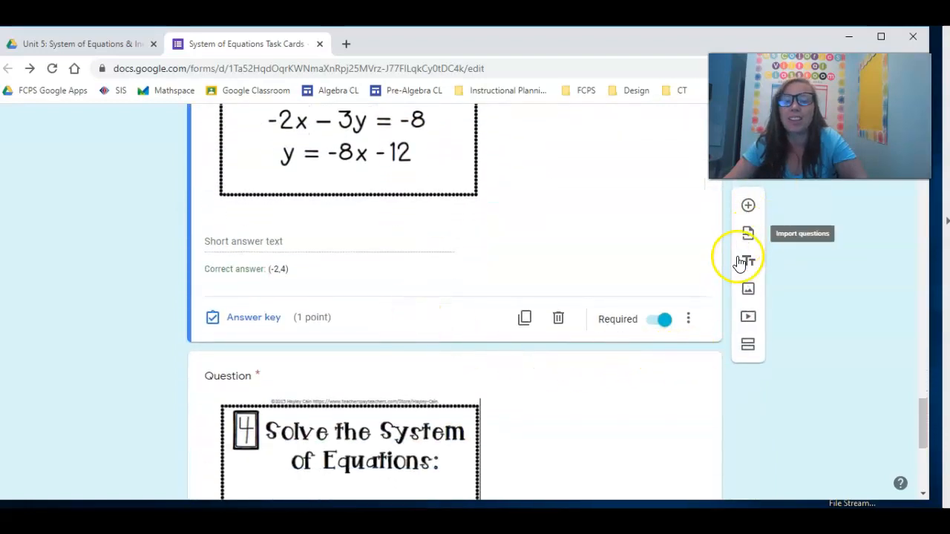
left_click(748, 346)
scroll(423, 330, "down", 5)
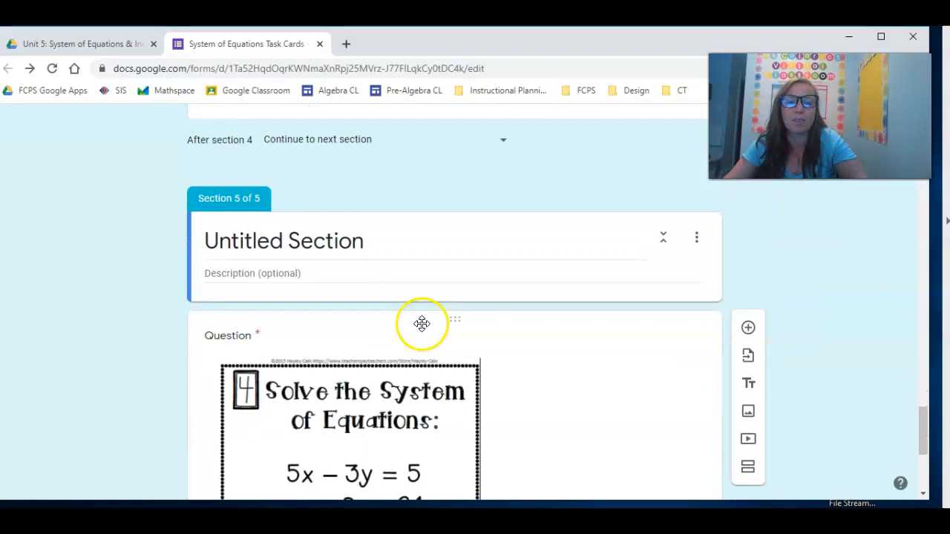
scroll(427, 346, "down", 1)
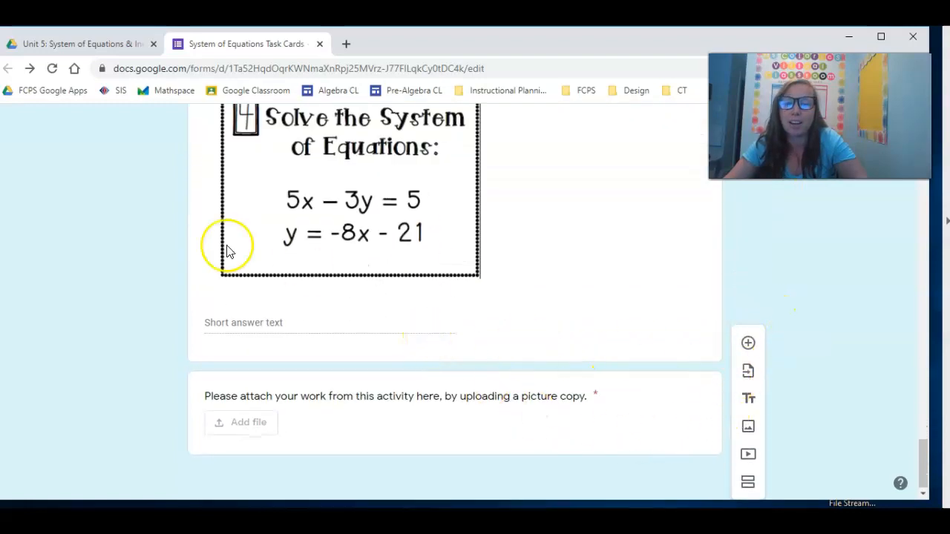
Preview the form and try to continue past the student information section with its required fields empty.
scroll(669, 312, "up", 20)
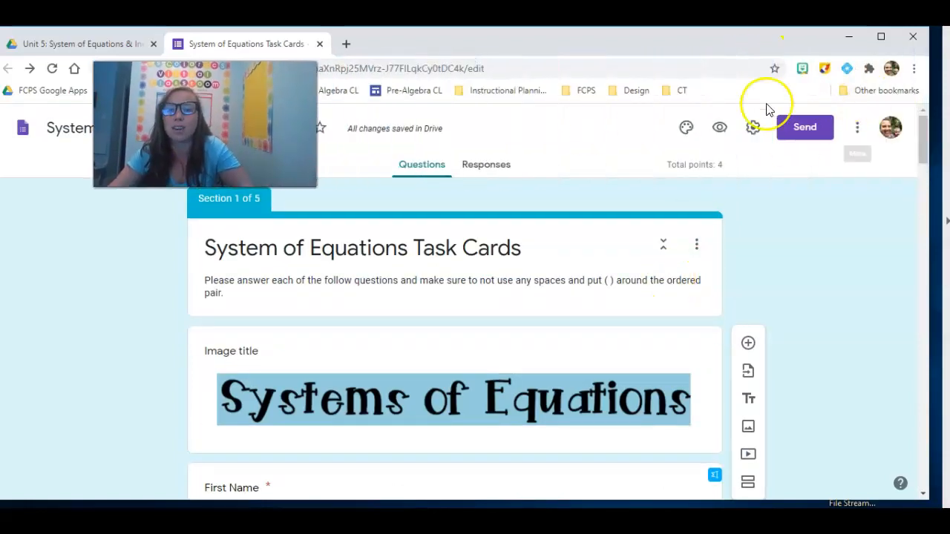
left_click(720, 129)
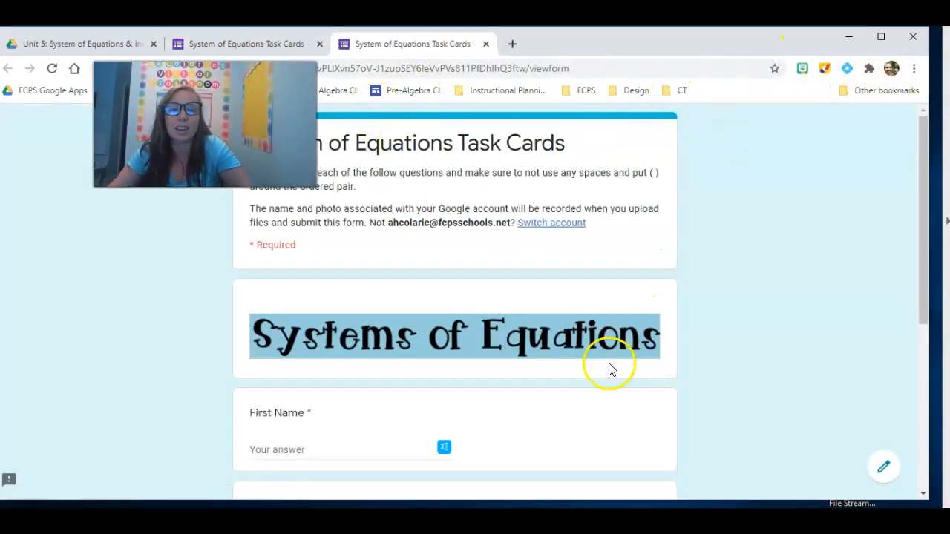
scroll(609, 369, "down", 5)
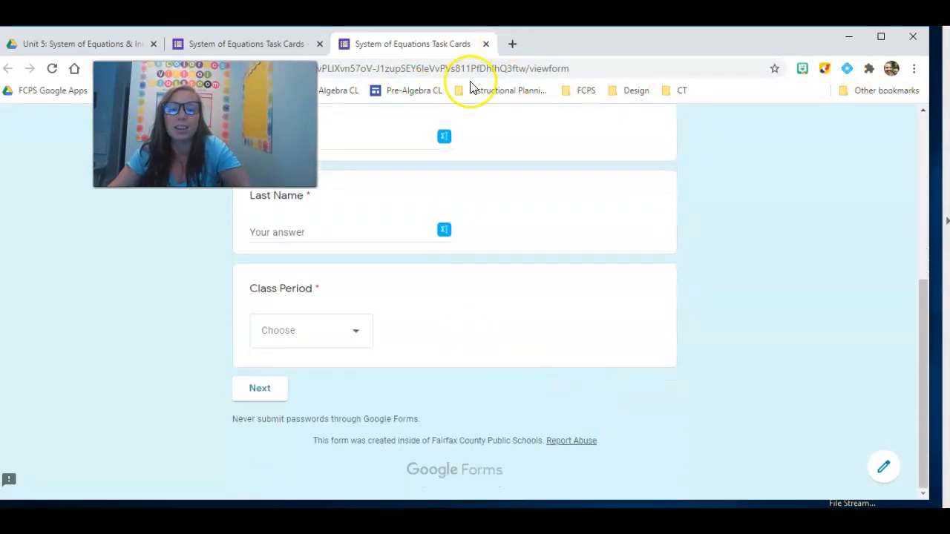
left_click(279, 394)
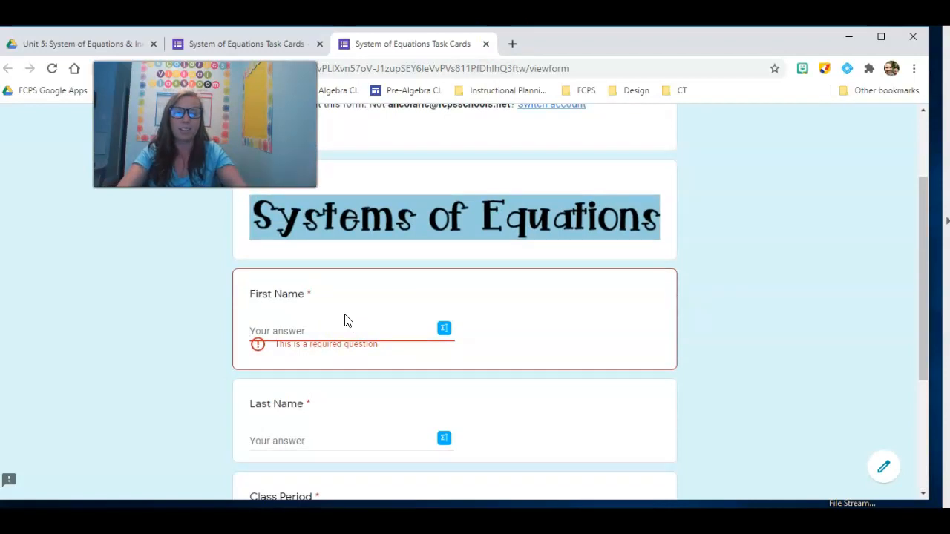
Fill in the student's first and last name, choose class period 1, and continue to the next section of the preview.
type("Jh")
type("hn")
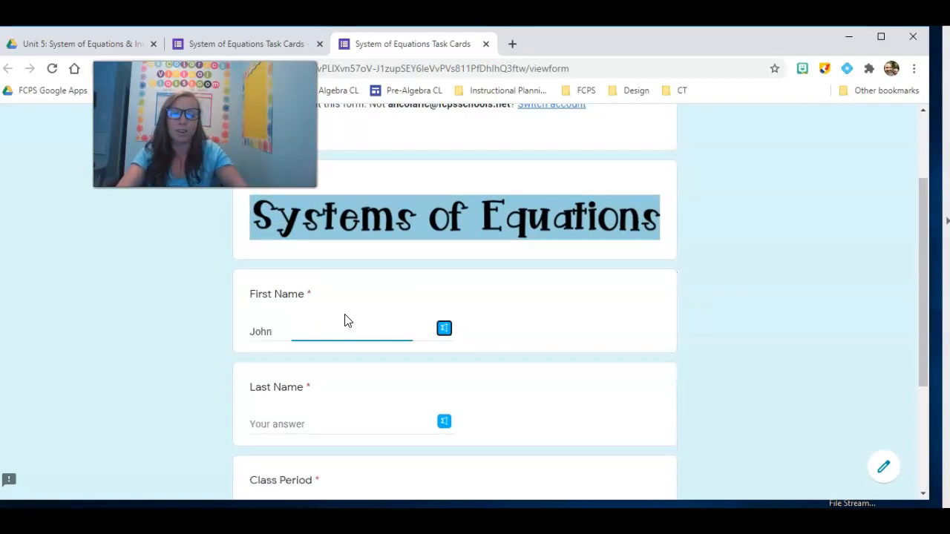
left_click(330, 421)
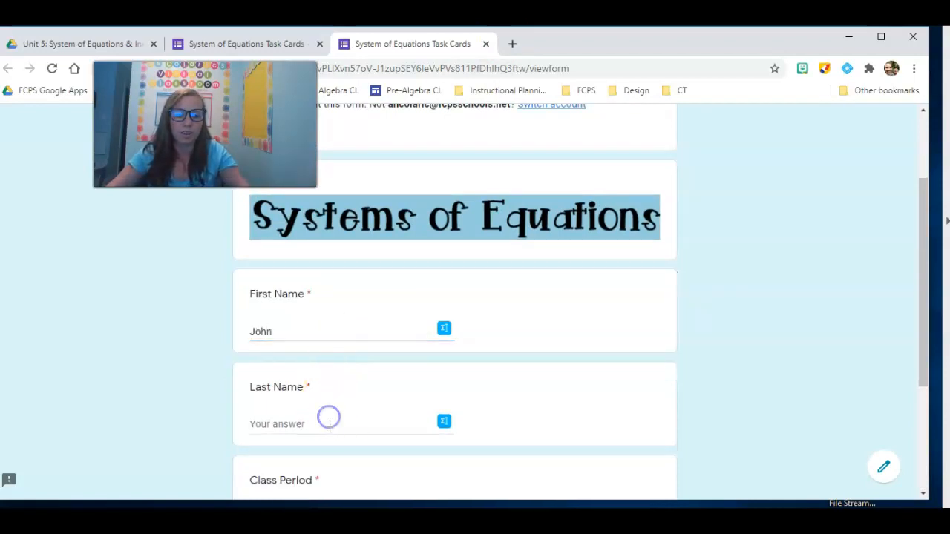
type("Doe")
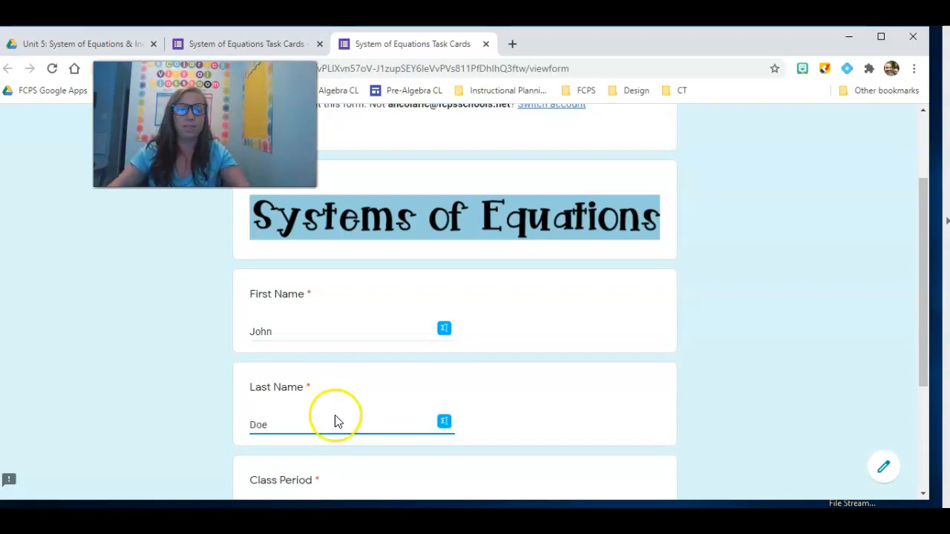
scroll(335, 421, "down", 3)
left_click(298, 373)
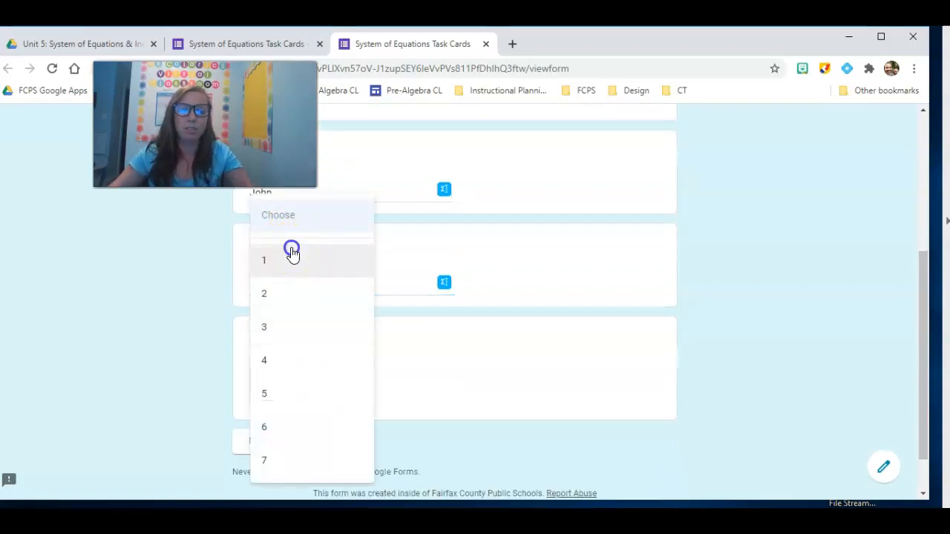
left_click(292, 253)
left_click(273, 443)
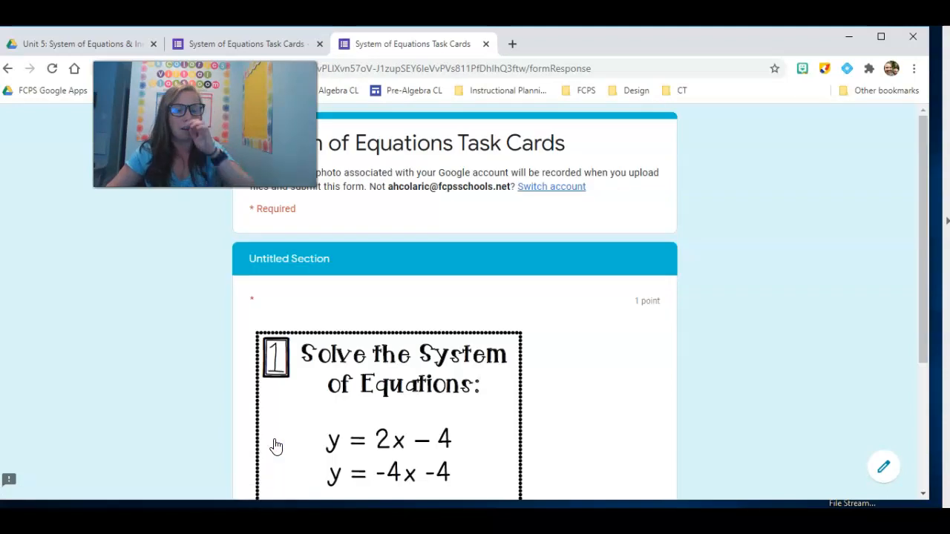
Answer task card 1 with (5,10) to advance to the task card 2 section, and close the preview.
scroll(423, 388, "down", 2)
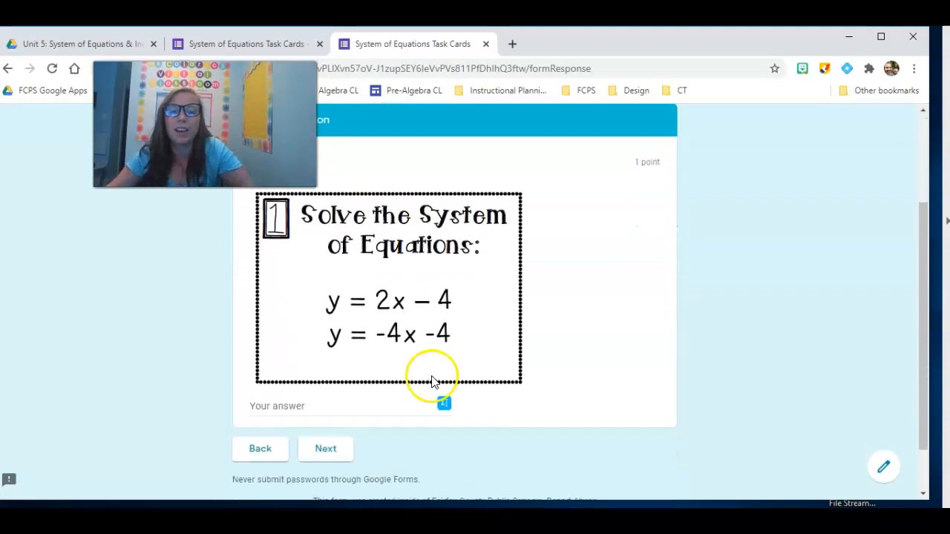
scroll(433, 381, "down", 1)
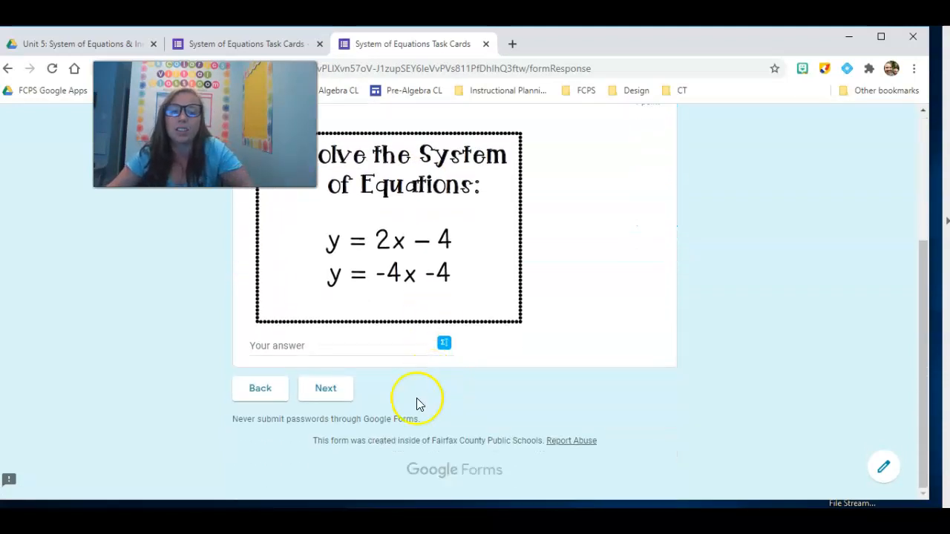
left_click(357, 343)
type("(5,1")
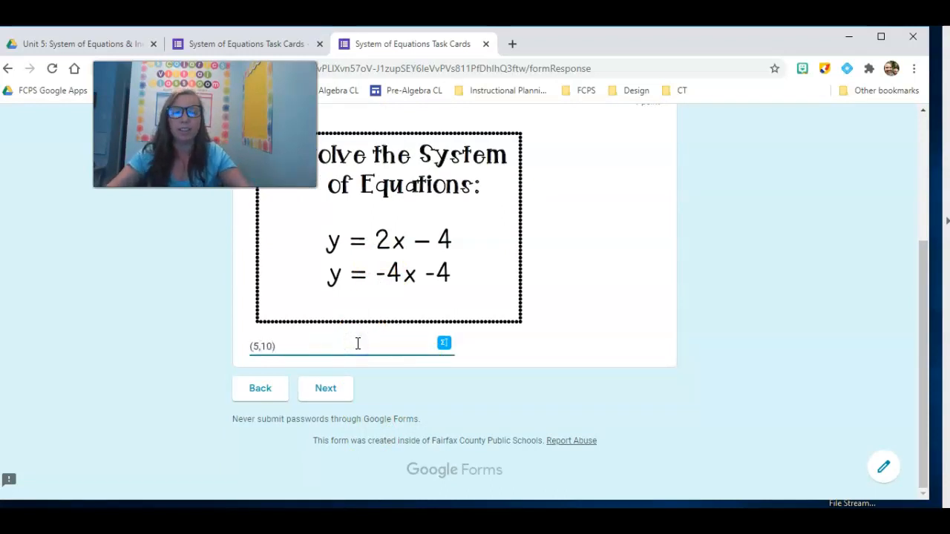
left_click(327, 389)
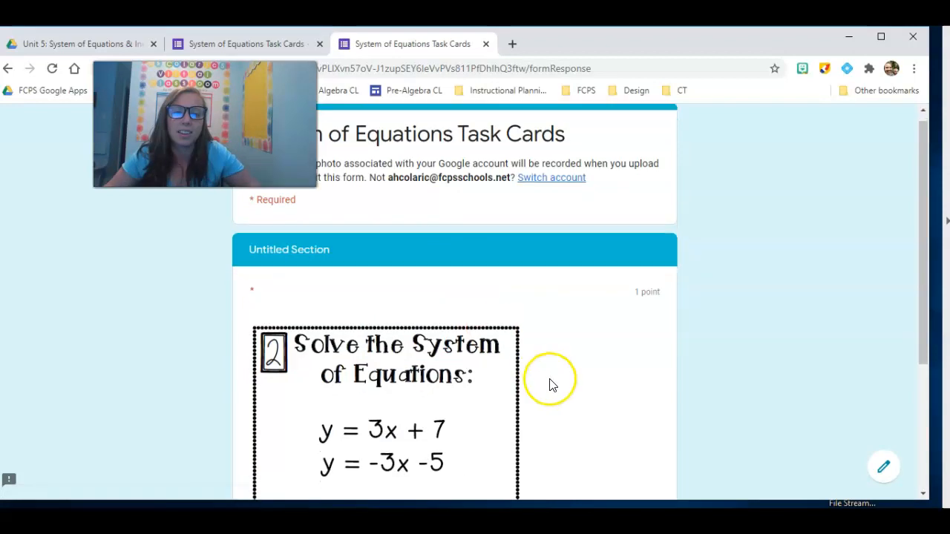
scroll(549, 384, "down", 2)
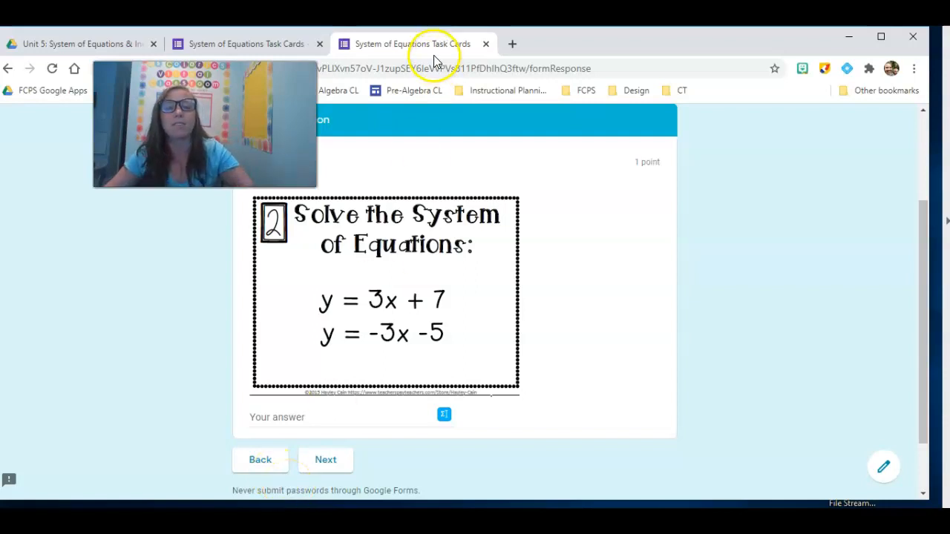
left_click(485, 44)
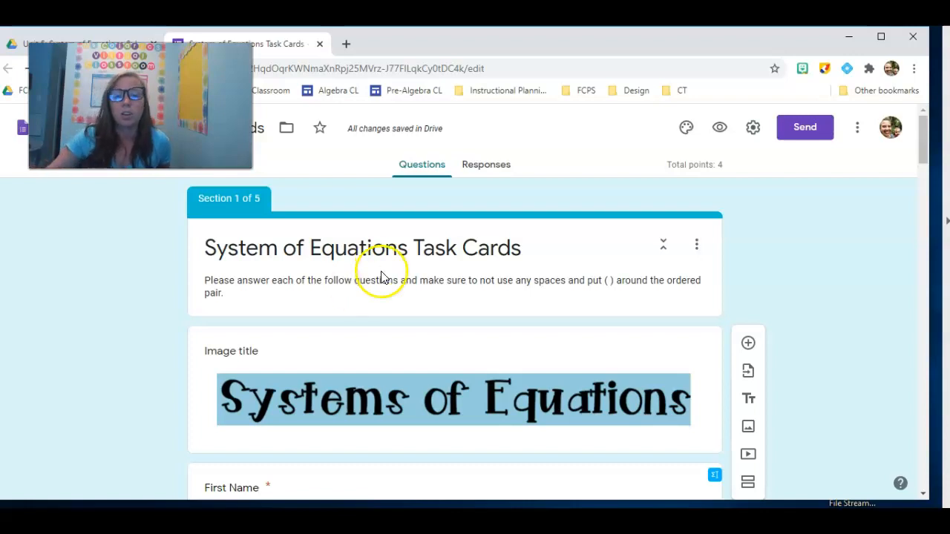
Turn on response validation for the task card 1 question.
scroll(382, 272, "down", 10)
scroll(407, 371, "up", 1)
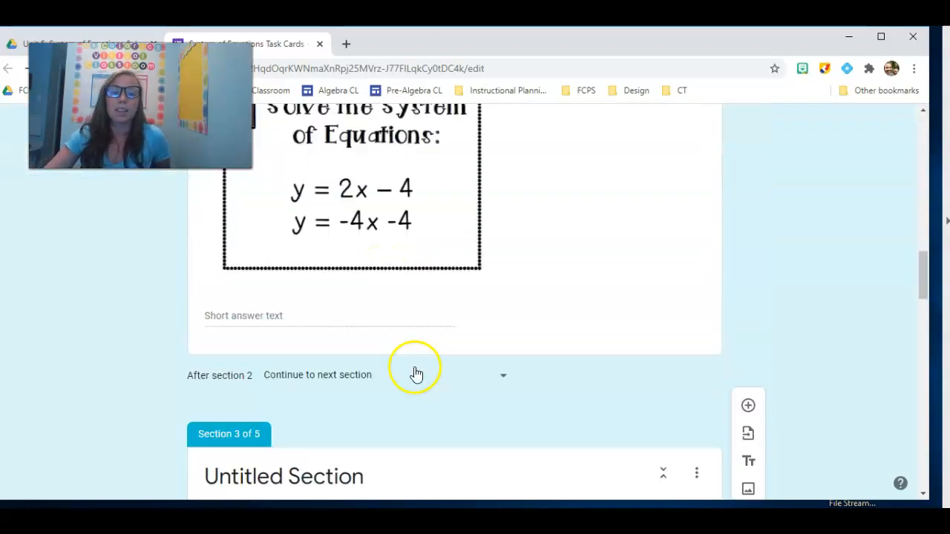
scroll(414, 375, "down", 4)
scroll(415, 381, "down", 2)
left_click(378, 399)
left_click(336, 429)
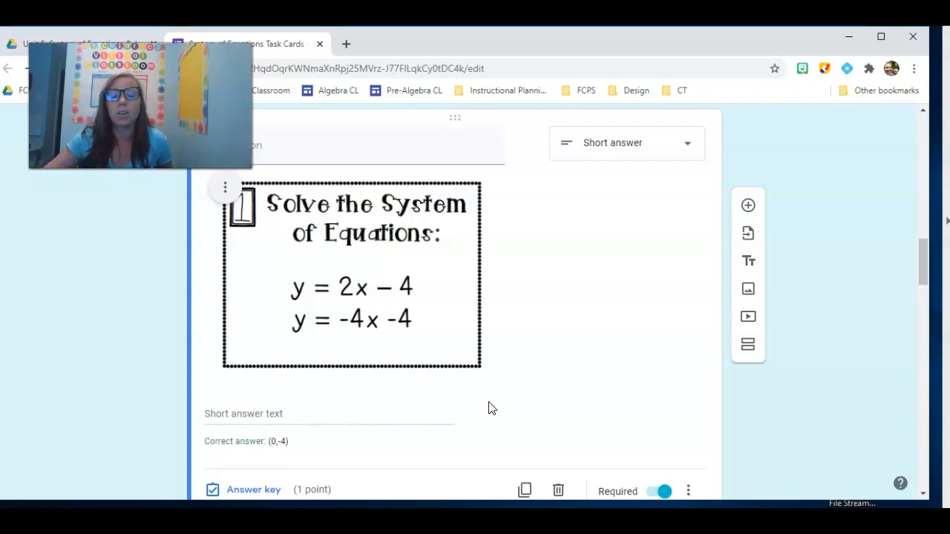
scroll(307, 439, "down", 1)
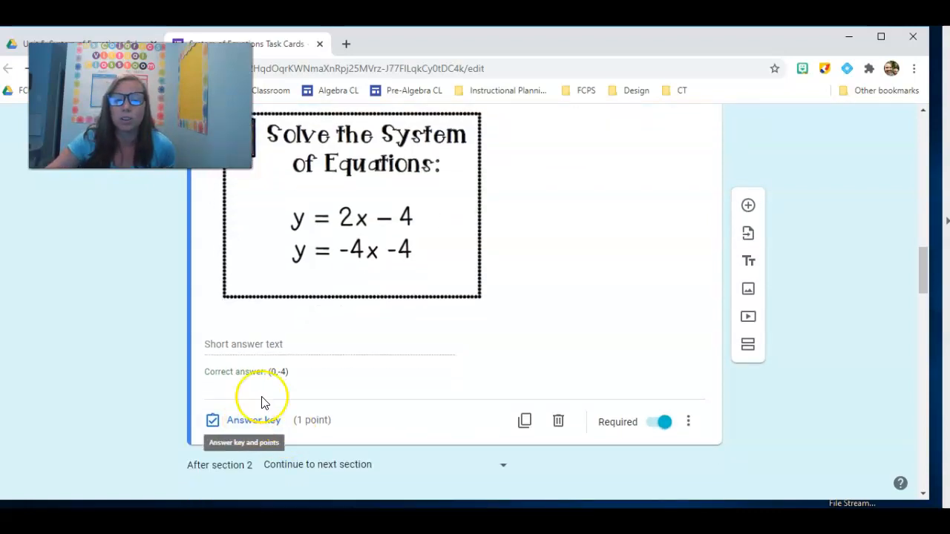
left_click(688, 421)
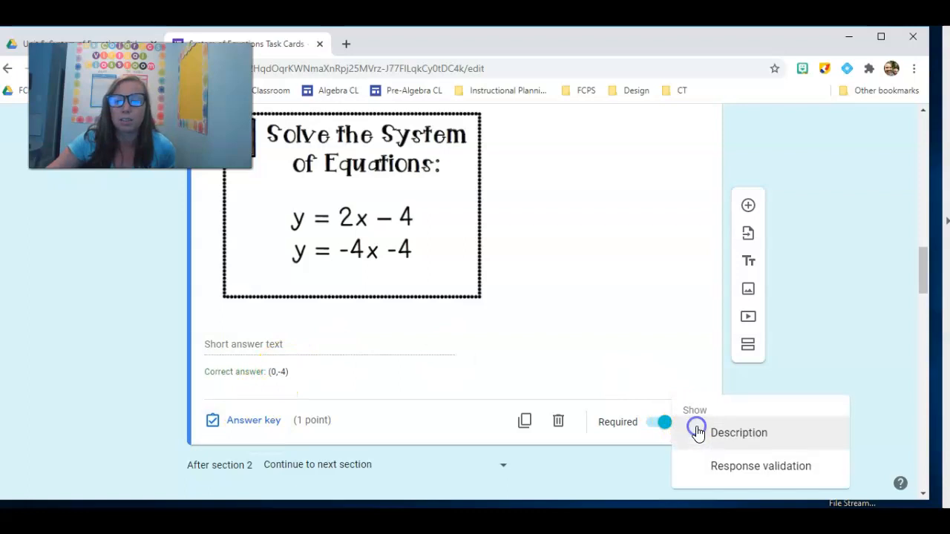
left_click(721, 478)
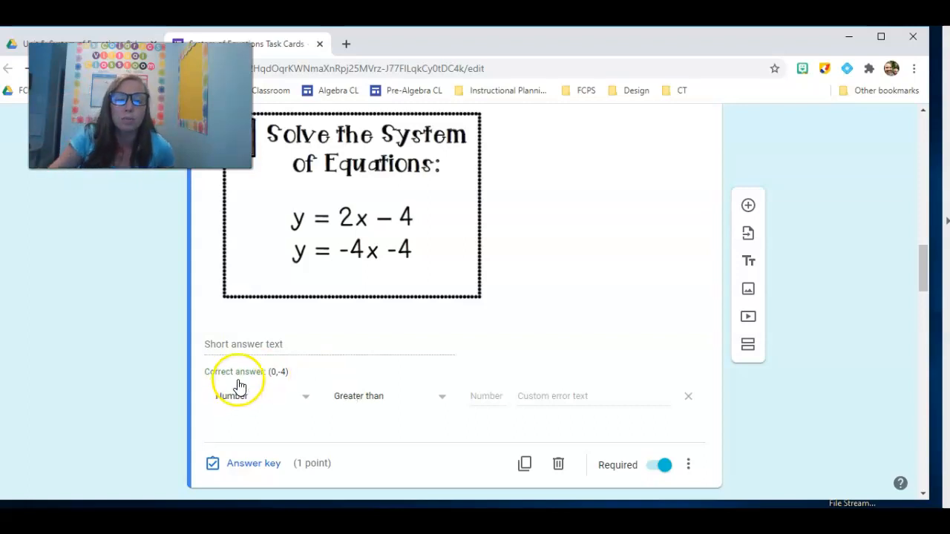
Set the task card 1 validation rule to require text that contains (0,-4).
left_click(293, 401)
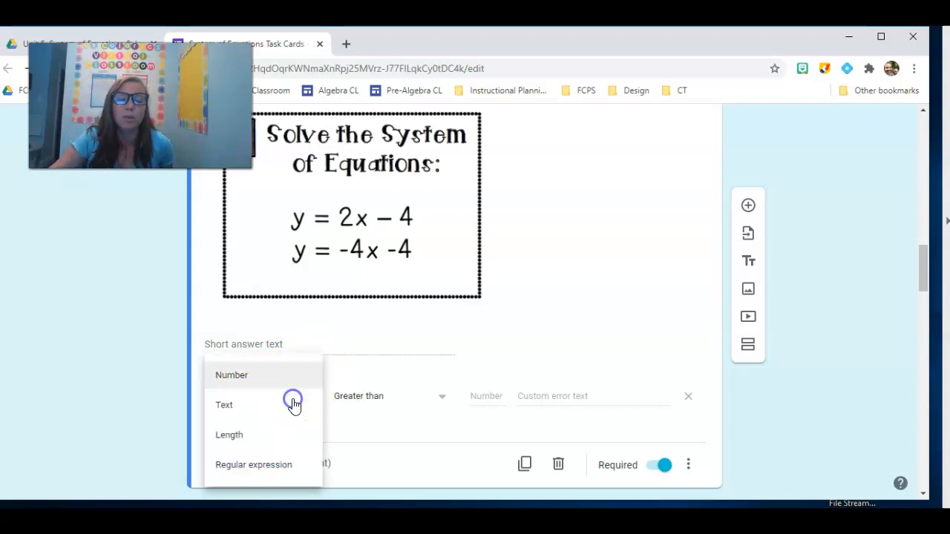
left_click(248, 407)
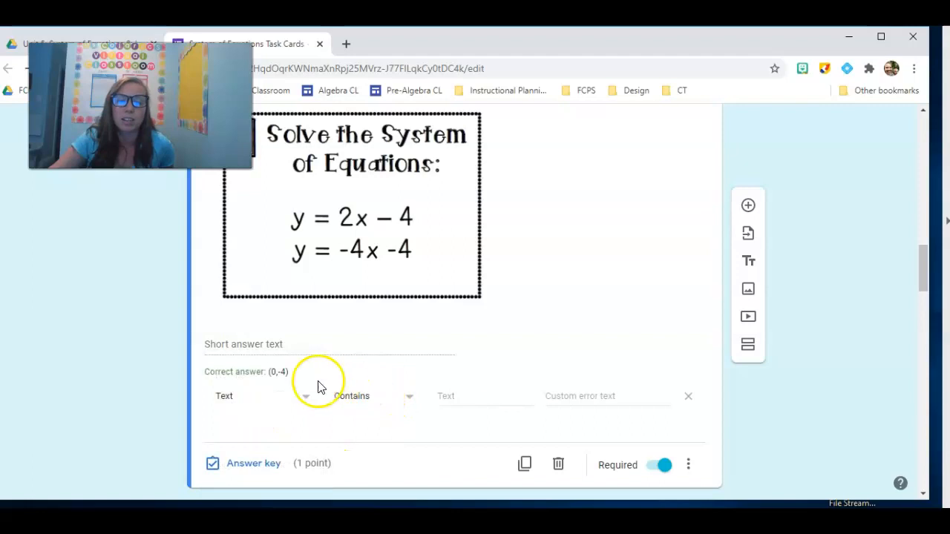
left_click(369, 397)
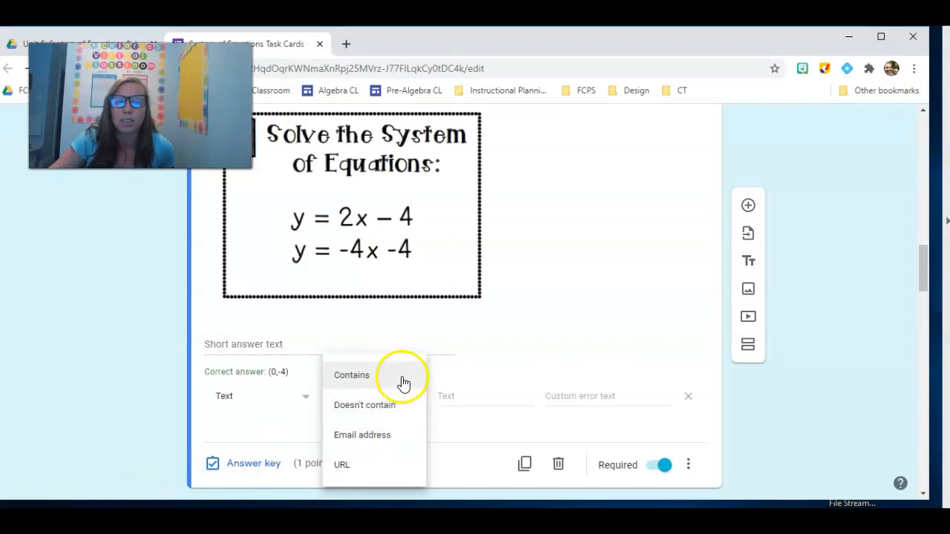
left_click(111, 408)
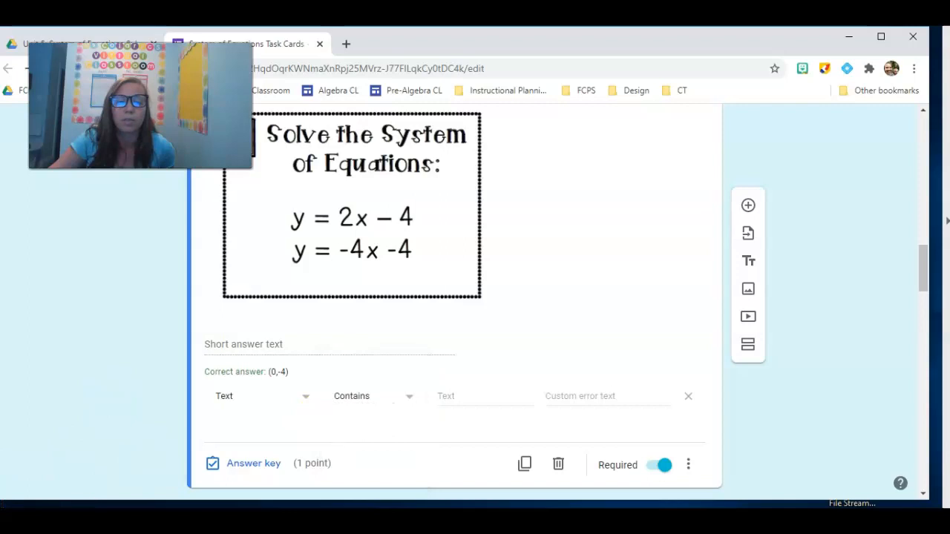
left_click(398, 397)
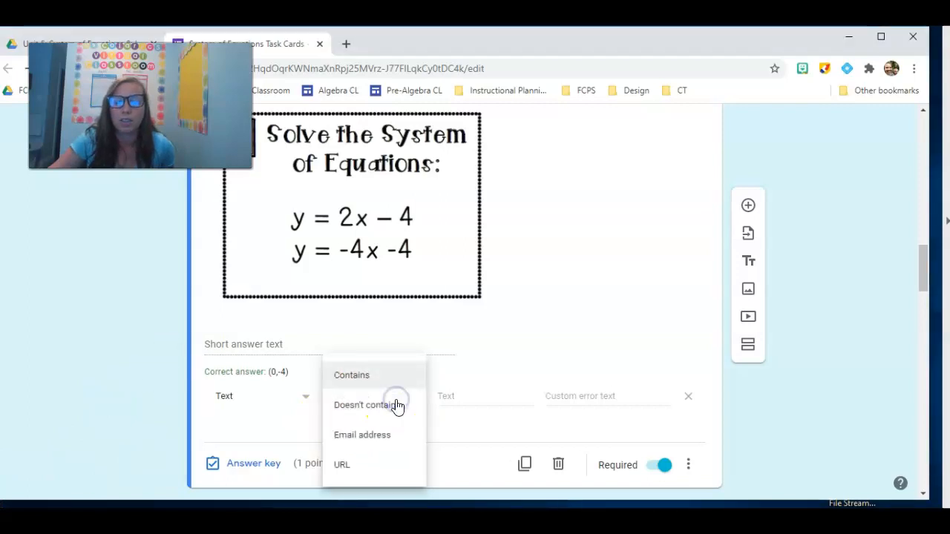
left_click(405, 378)
left_click(483, 395)
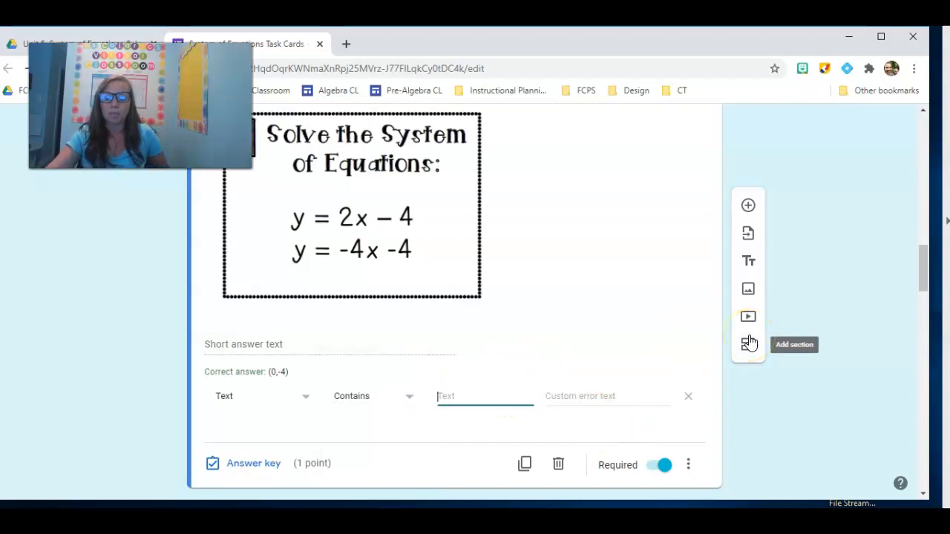
type("(0,-4")
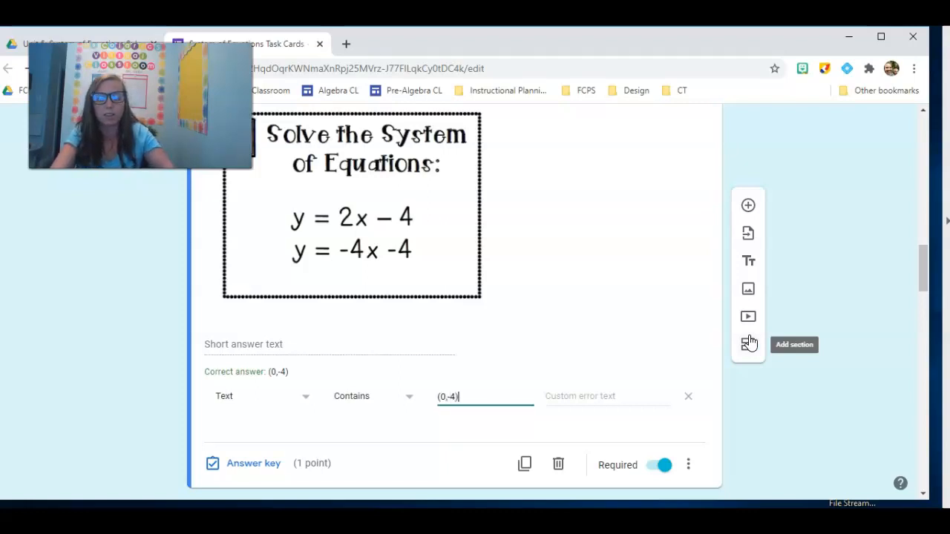
left_click(598, 396)
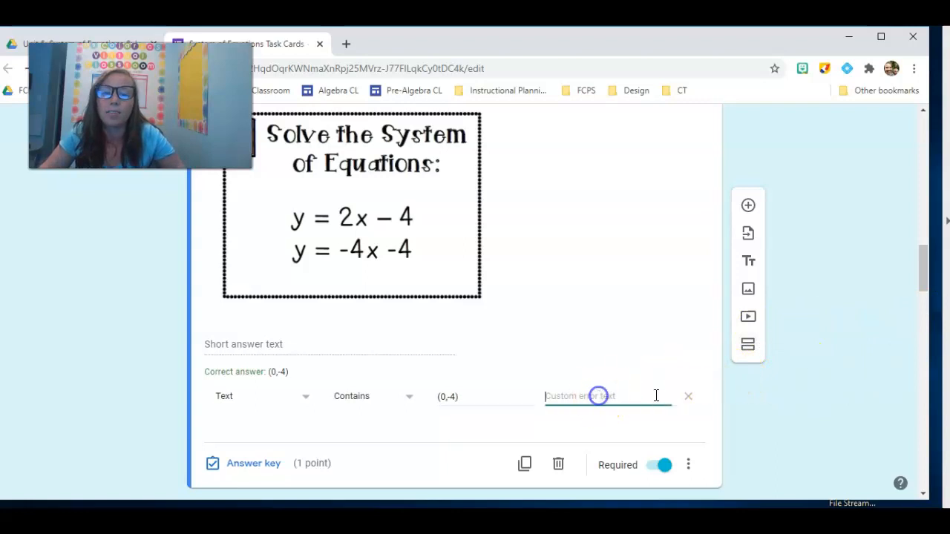
type("Try")
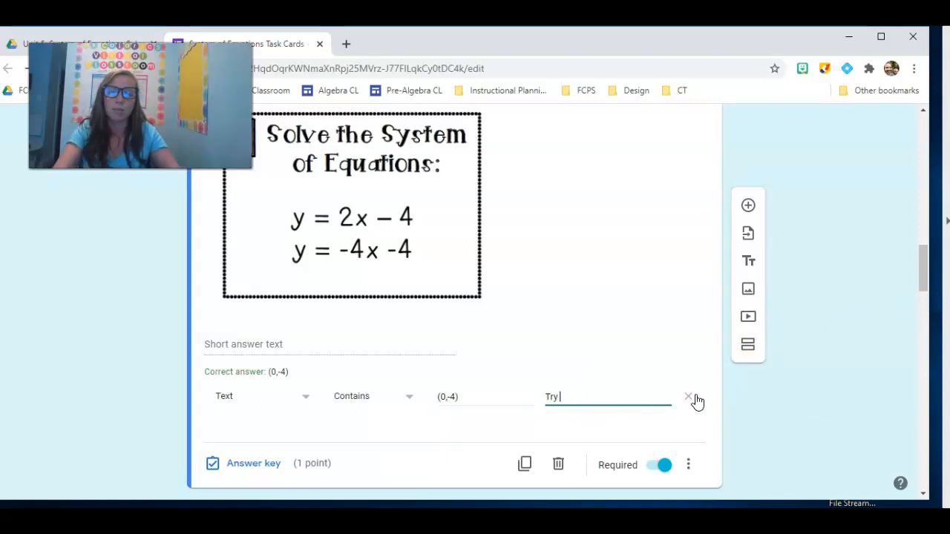
type(" again!")
key("BackSpace")
key("BackSpace")
key("BackSpace")
key("BackSpace")
key("BackSpace")
key("BackSpace")
key("BackSpace")
key("BackSpace")
key("BackSpace")
key("BackSpace")
type("See")
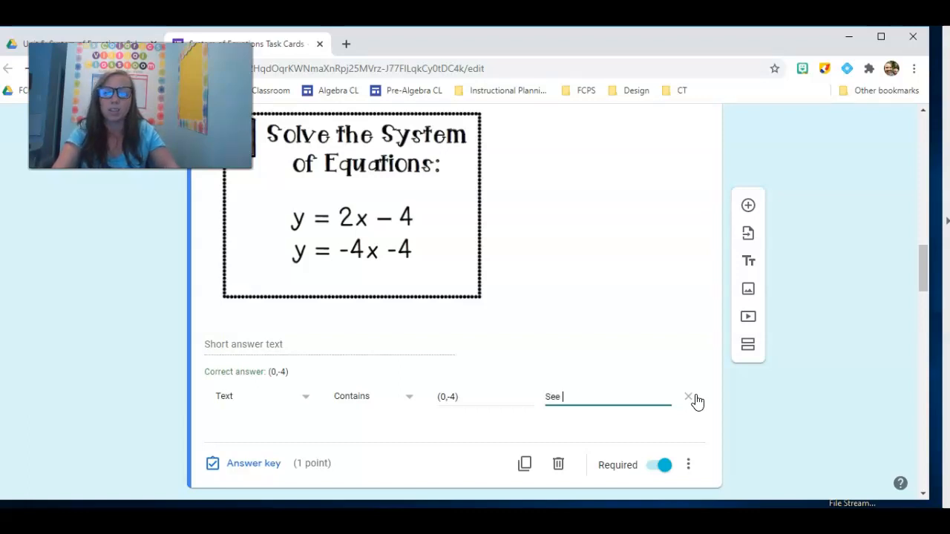
key("BackSpace")
key("BackSpace")
key("BackSpace")
type("Take")
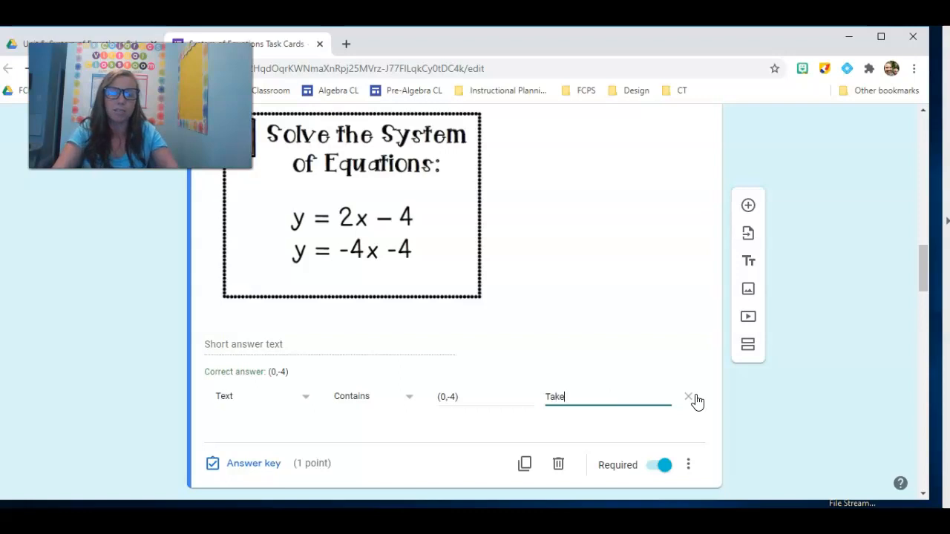
type(" a second look")
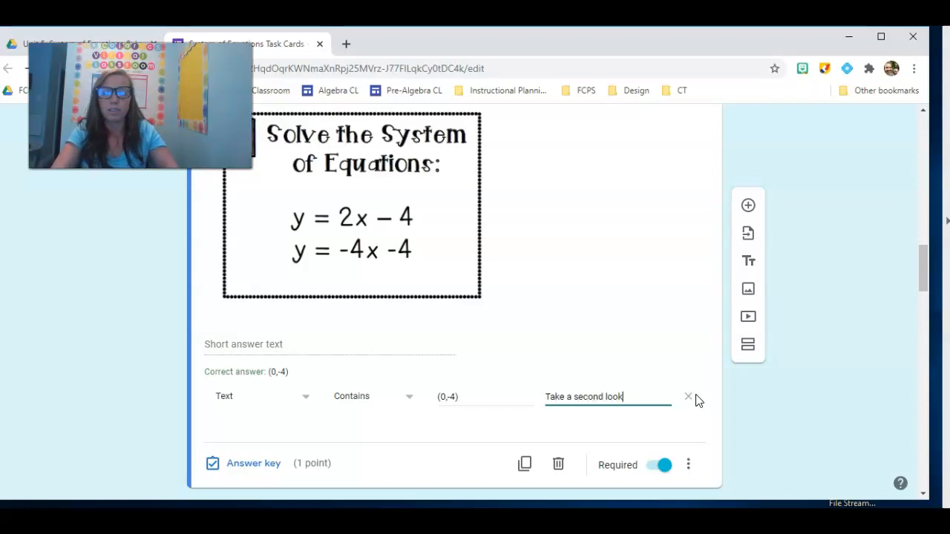
key("BackSpace")
key("BackSpace")
key("BackSpace")
key("BackSpace")
key("BackSpace")
key("BackSpace")
key("BackSpace")
key("BackSpace")
key("BackSpace")
key("BackSpace")
key("BackSpace")
key("BackSpace")
key("BackSpace")
key("BackSpace")
key("BackSpace")
key("BackSpace")
key("BackSpace")
Enter "check your work, try again." as the custom error text of the task card 1 validation.
type("c")
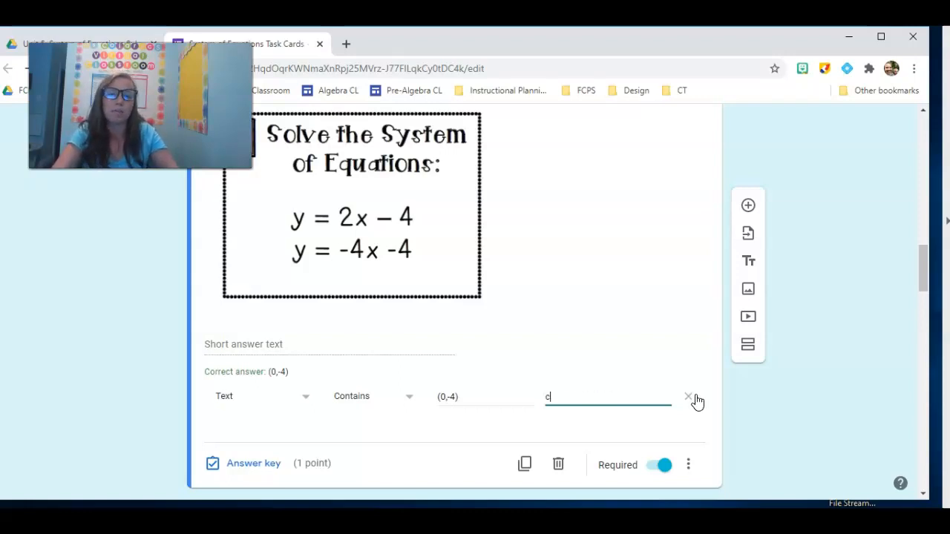
type("heck your wo")
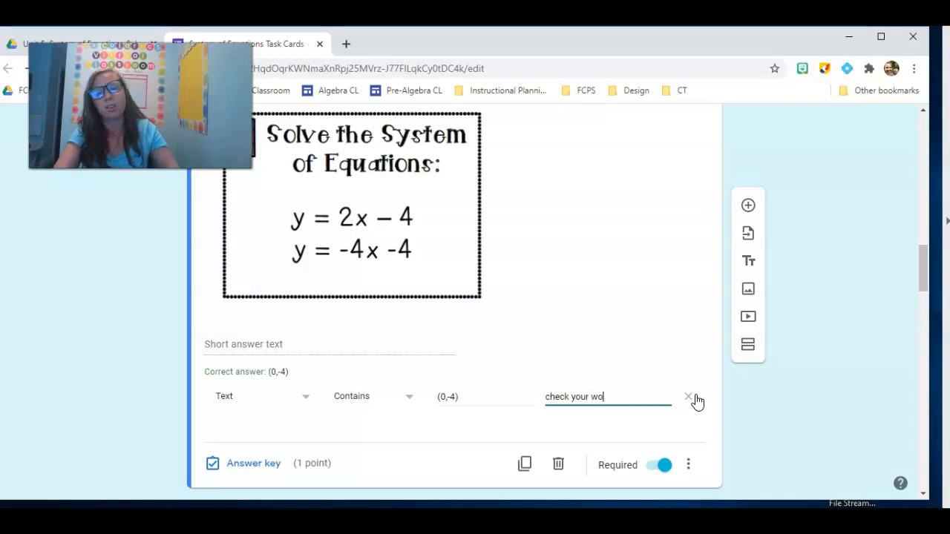
type("rk, try a")
key("BackSpace")
type("try again.")
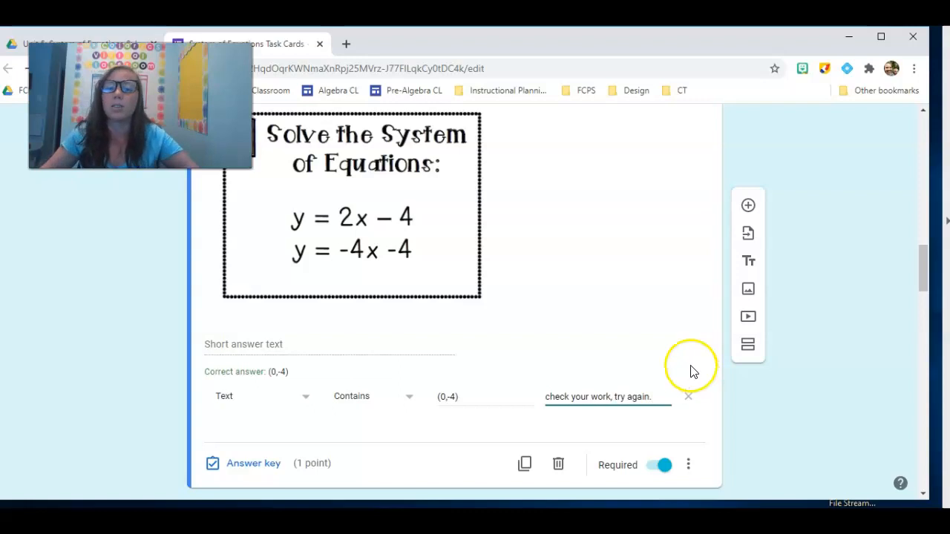
Open a preview of the System of Equations Task Cards form.
scroll(582, 391, "up", 10)
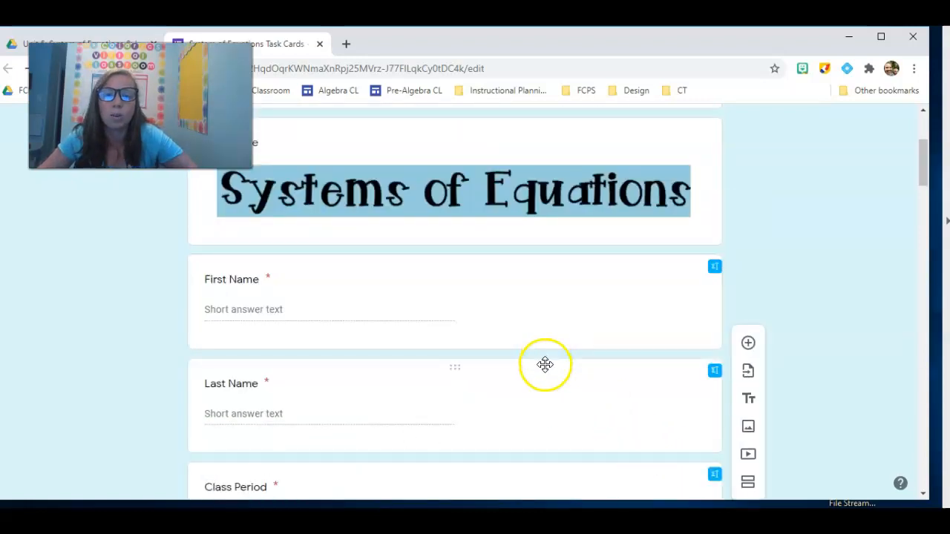
scroll(768, 238, "up", 3)
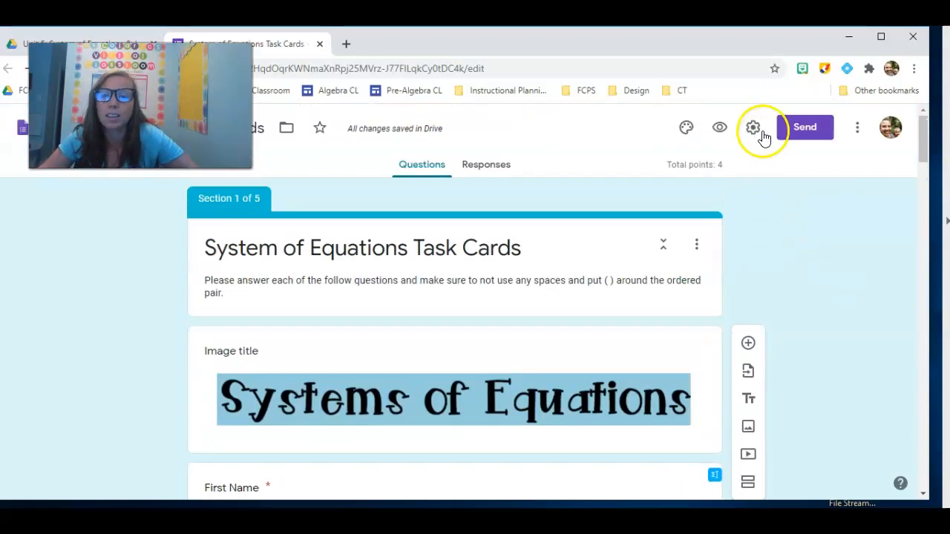
left_click(719, 128)
Fill in the student's first name and last name in the form preview.
scroll(426, 312, "down", 5)
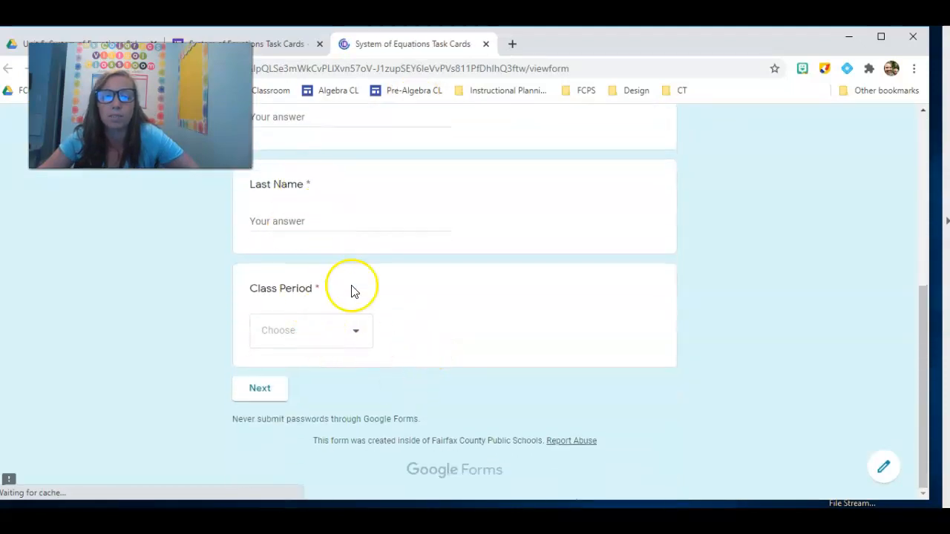
scroll(334, 267, "up", 2)
left_click(318, 262)
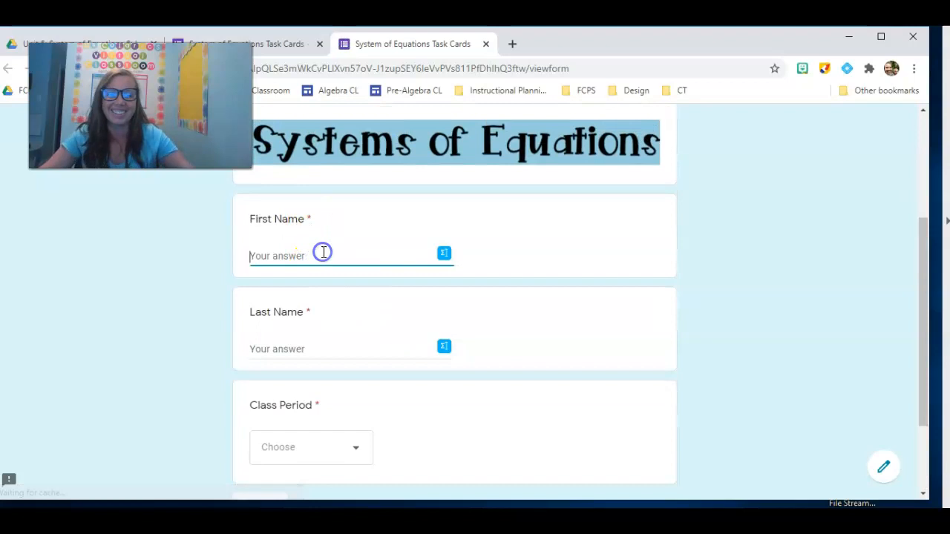
type("John")
key("Tab")
type("Doe")
left_click(310, 349)
Choose class period 1 and advance to the task card 1 section.
left_click(312, 463)
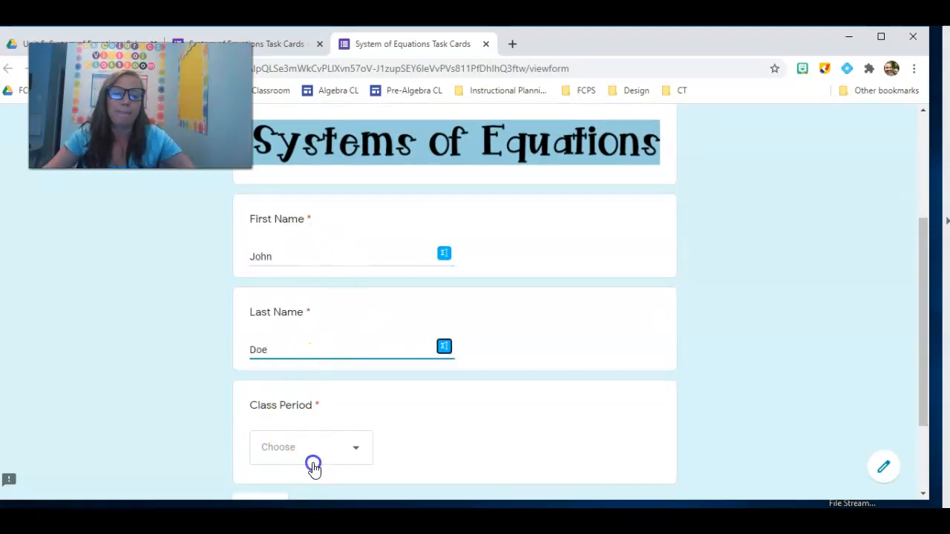
left_click(316, 270)
scroll(61, 411, "down", 3)
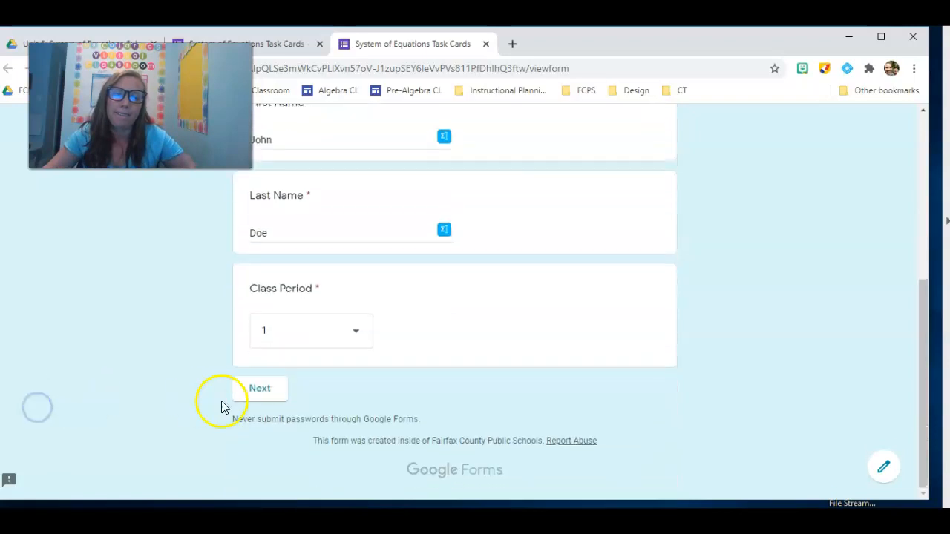
left_click(243, 392)
Test the task card 1 validation by entering the incorrect answer (-4,0).
scroll(278, 401, "down", 2)
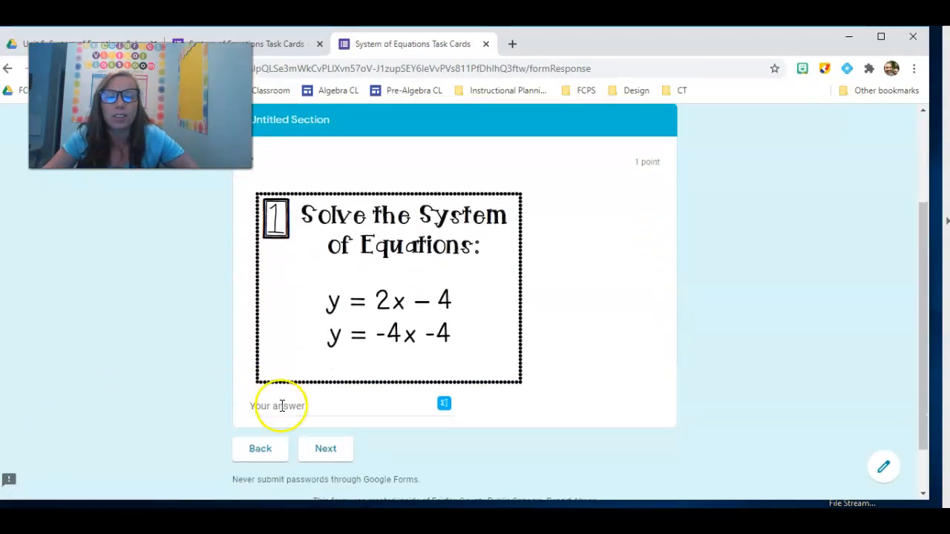
left_click(294, 409)
type("(-4,0")
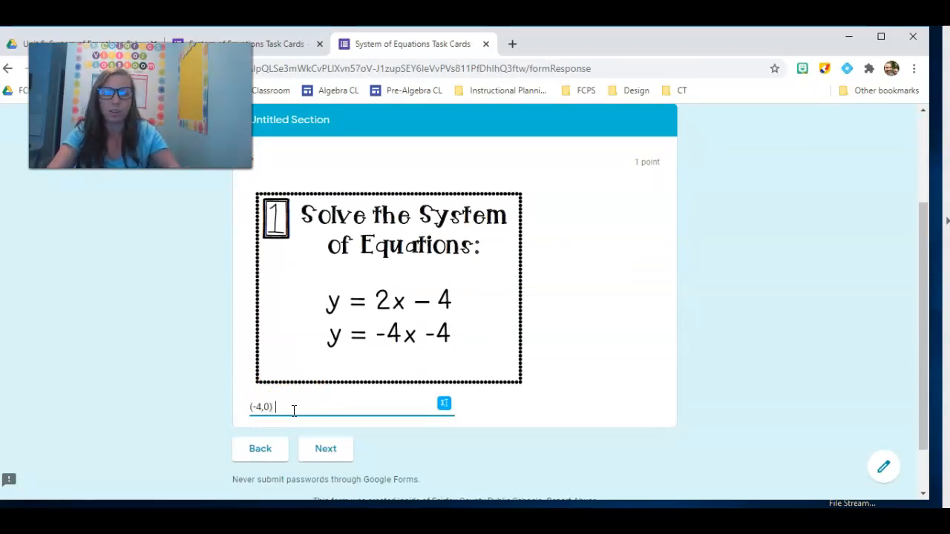
left_click(415, 469)
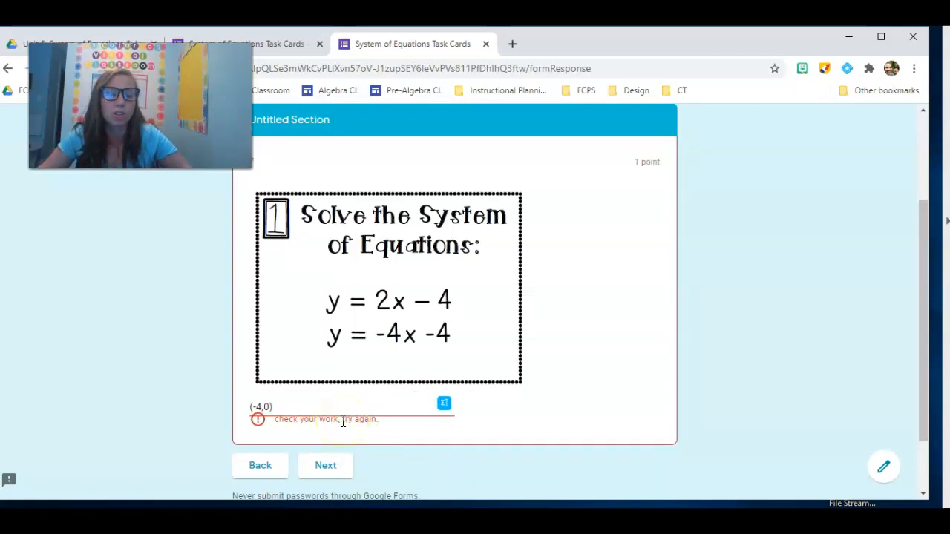
Replace the task card 1 answer with (0,-4) and advance to the task card 2 section.
left_click_drag(318, 404, 197, 408)
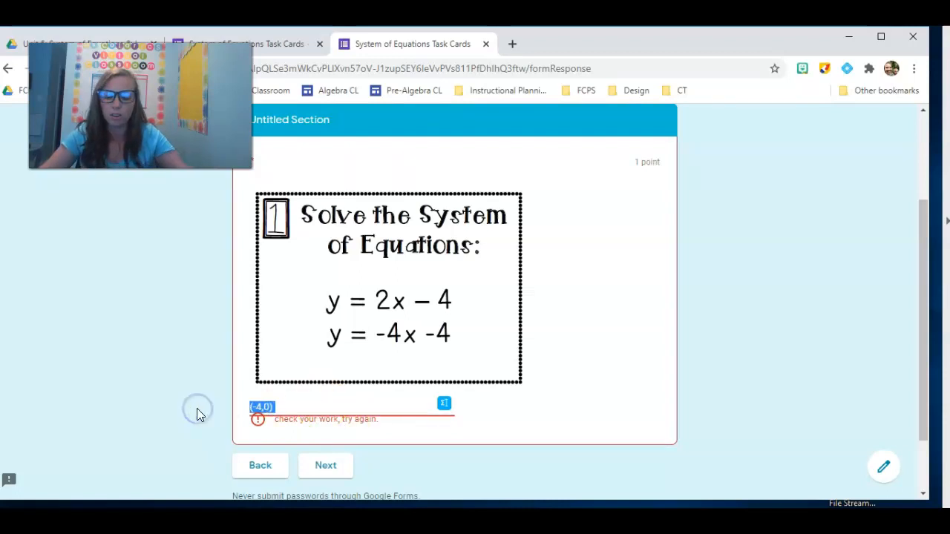
type("(0,")
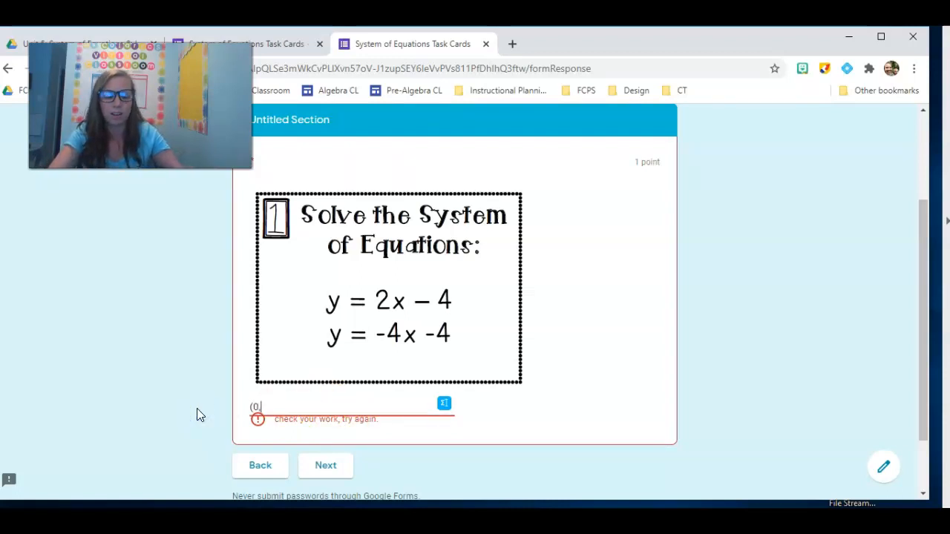
type("-4)")
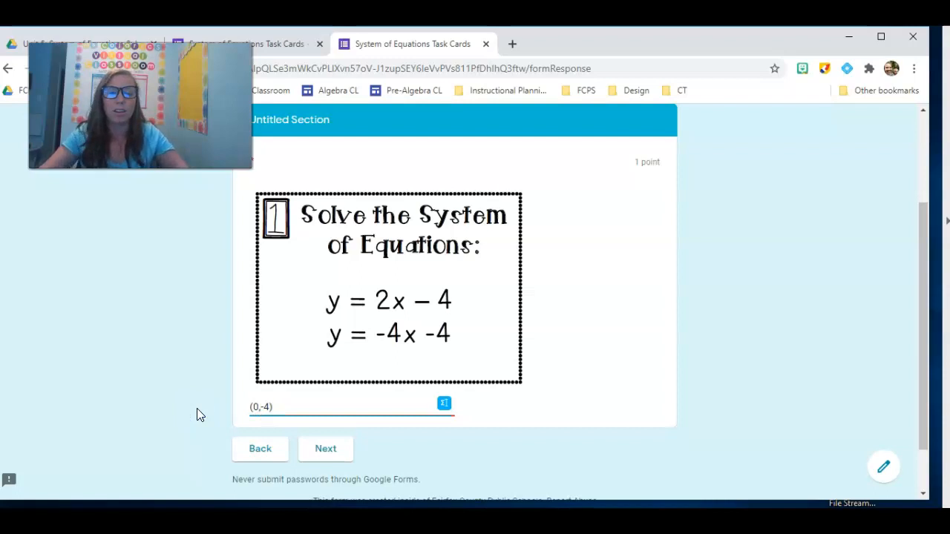
left_click(319, 449)
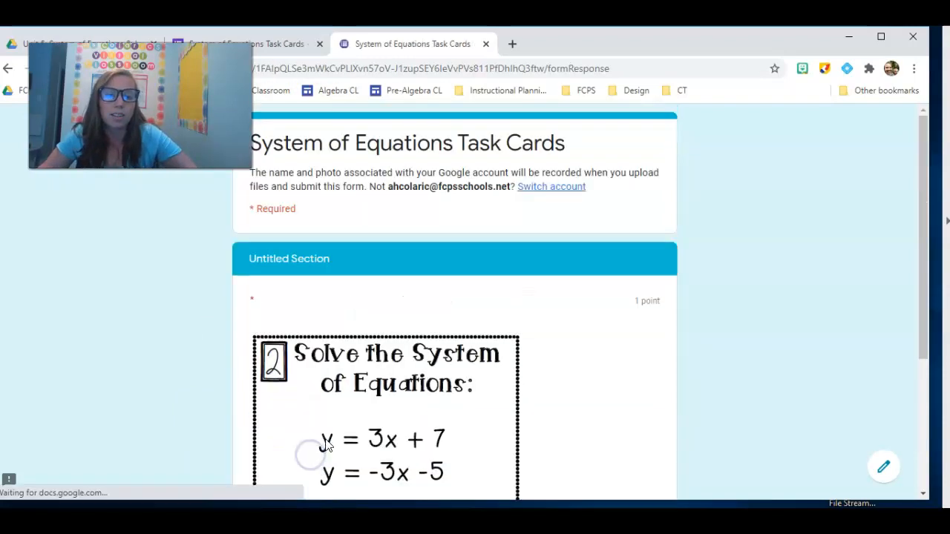